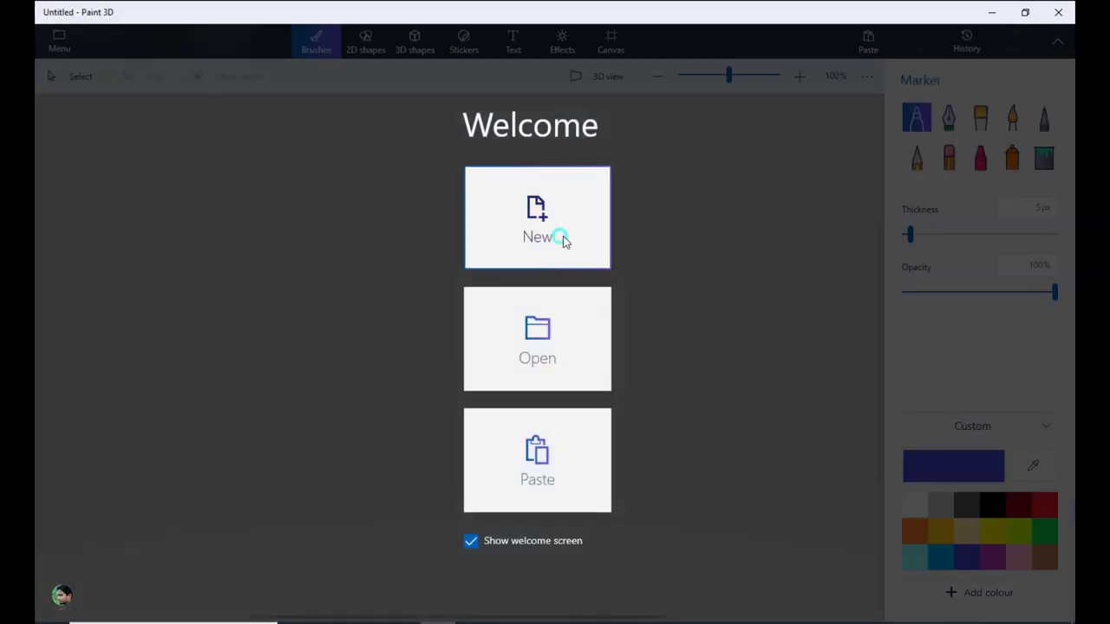
# Start a new project and resize the canvas to 1360 px wide by 768 px high.
pyautogui.click(562, 240)
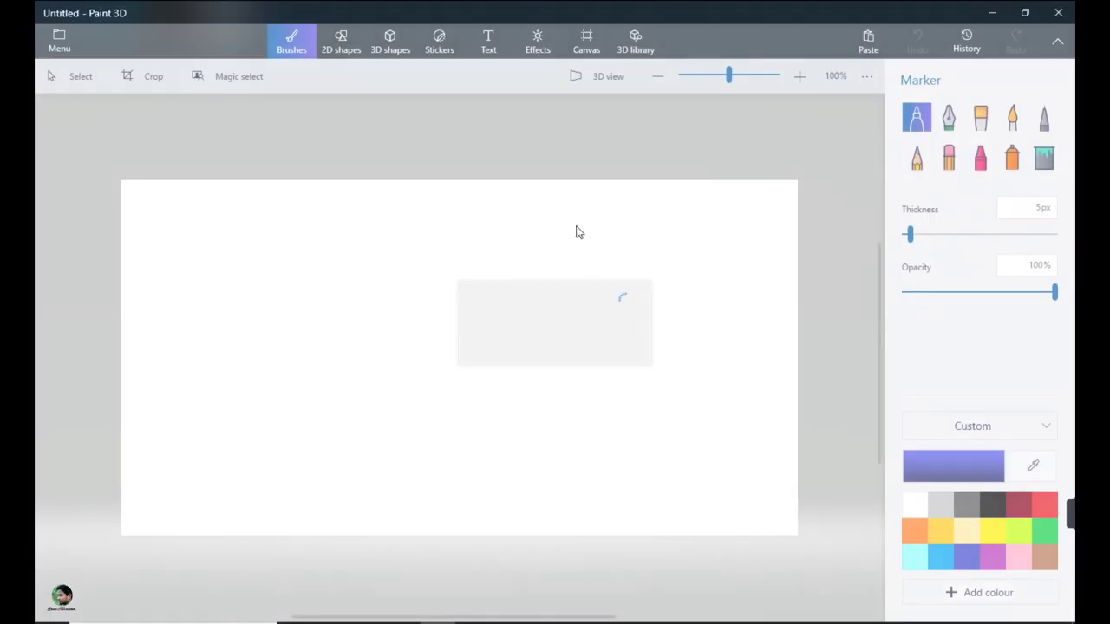
pyautogui.click(586, 41)
pyautogui.click(916, 269)
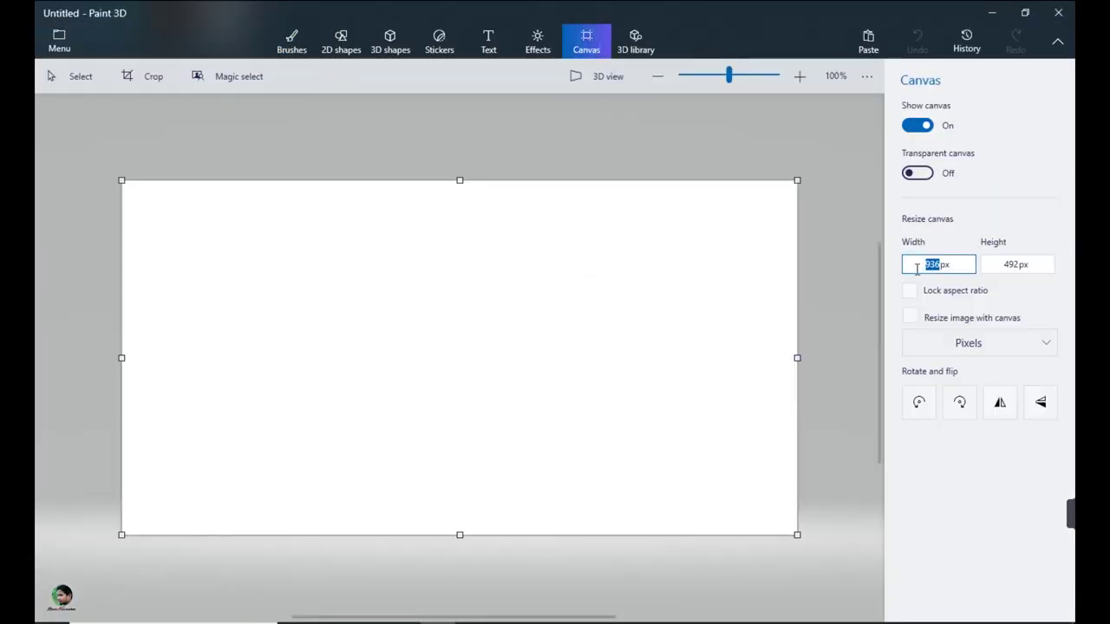
pyautogui.write('1360')
pyautogui.press('Tab')
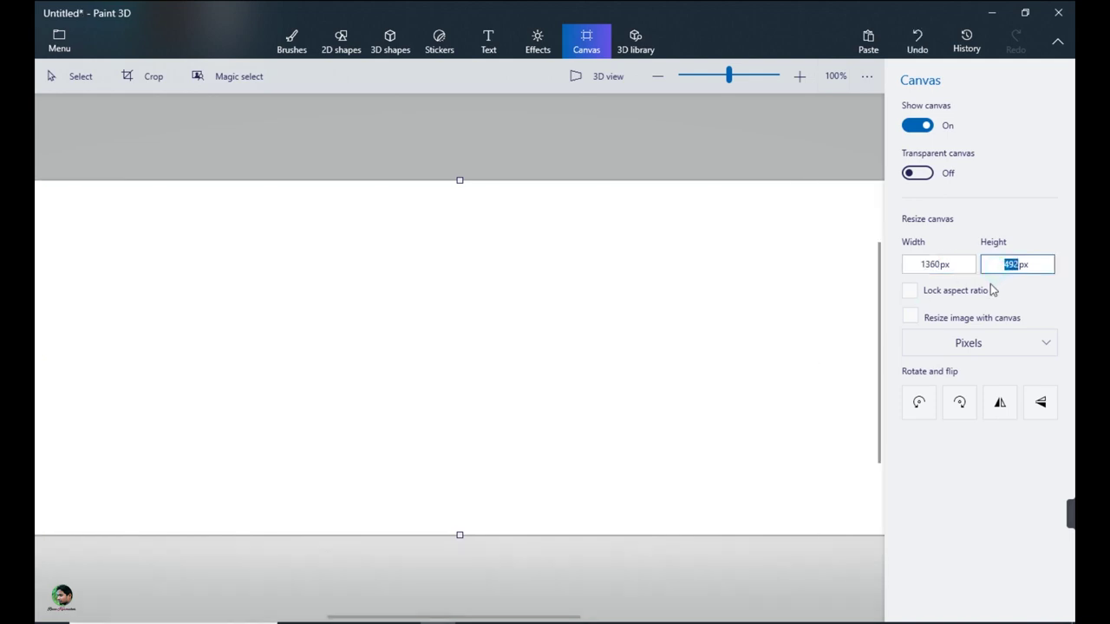
pyautogui.click(934, 488)
pyautogui.click(664, 80)
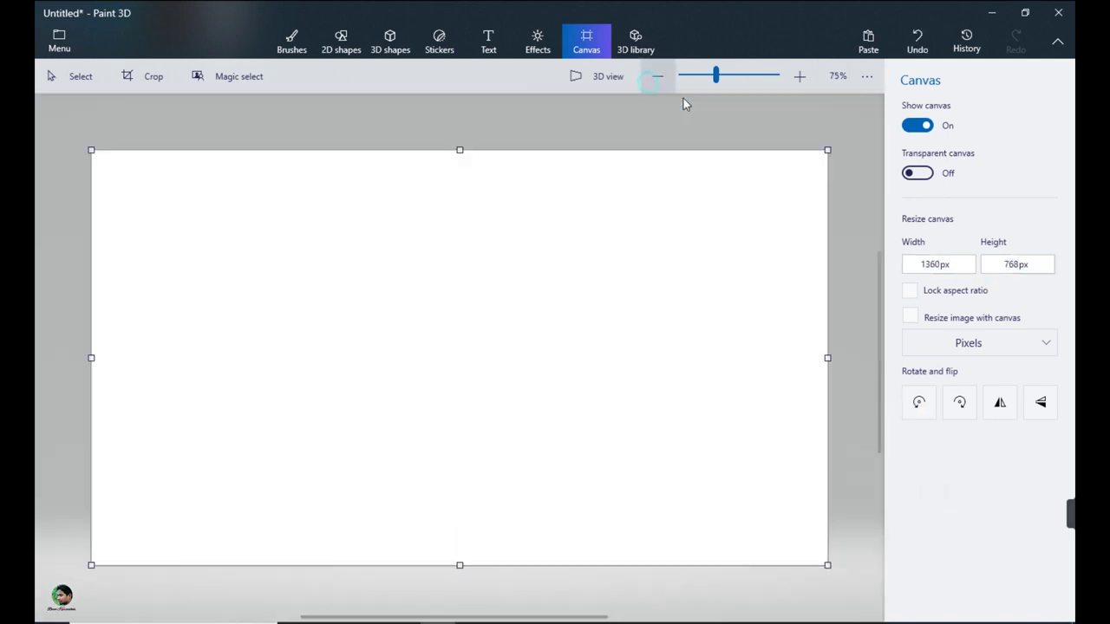
pyautogui.moveTo(880, 278); pyautogui.dragTo(881, 320)
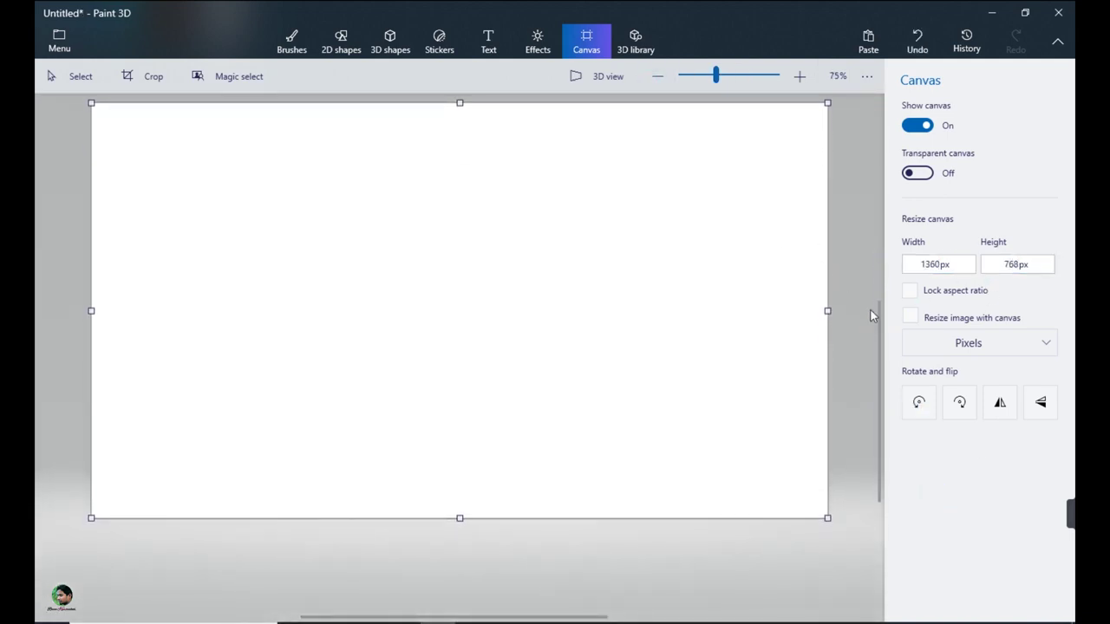
# Spray a bright green band across the full upper part of the canvas with a 214 px Spray can.
pyautogui.click(291, 41)
pyautogui.click(1044, 531)
pyautogui.click(1012, 157)
pyautogui.moveTo(931, 233); pyautogui.dragTo(1044, 233)
pyautogui.moveTo(121, 130)
pyautogui.mouseDown()
pyautogui.moveTo(181, 168)
pyautogui.moveTo(335, 148)
pyautogui.moveTo(329, 136)
pyautogui.moveTo(198, 124)
pyautogui.moveTo(390, 124)
pyautogui.moveTo(468, 106)
pyautogui.moveTo(465, 196)
pyautogui.moveTo(294, 204)
pyautogui.mouseUp()
pyautogui.moveTo(1044, 233)
pyautogui.mouseDown()
pyautogui.moveTo(991, 233)
pyautogui.moveTo(1008, 233)
pyautogui.mouseUp()
pyautogui.moveTo(624, 199)
pyautogui.mouseDown()
pyautogui.moveTo(798, 185)
pyautogui.moveTo(278, 194)
pyautogui.moveTo(810, 141)
pyautogui.moveTo(220, 196)
pyautogui.moveTo(784, 242)
pyautogui.mouseUp()
# Spray a custom dark green along the canvas's upper edge and extend the bright green band downwards at 6% opacity.
pyautogui.click(953, 466)
pyautogui.click(499, 463)
pyautogui.click(103, 115)
pyautogui.click(165, 116)
pyautogui.click(917, 42)
pyautogui.moveTo(148, 112)
pyautogui.mouseDown()
pyautogui.moveTo(228, 106)
pyautogui.moveTo(98, 169)
pyautogui.moveTo(102, 112)
pyautogui.moveTo(291, 107)
pyautogui.moveTo(201, 142)
pyautogui.moveTo(212, 111)
pyautogui.mouseUp()
pyautogui.moveTo(775, 108)
pyautogui.mouseDown()
pyautogui.moveTo(711, 105)
pyautogui.moveTo(783, 111)
pyautogui.moveTo(815, 131)
pyautogui.moveTo(663, 109)
pyautogui.moveTo(330, 111)
pyautogui.moveTo(652, 109)
pyautogui.mouseUp()
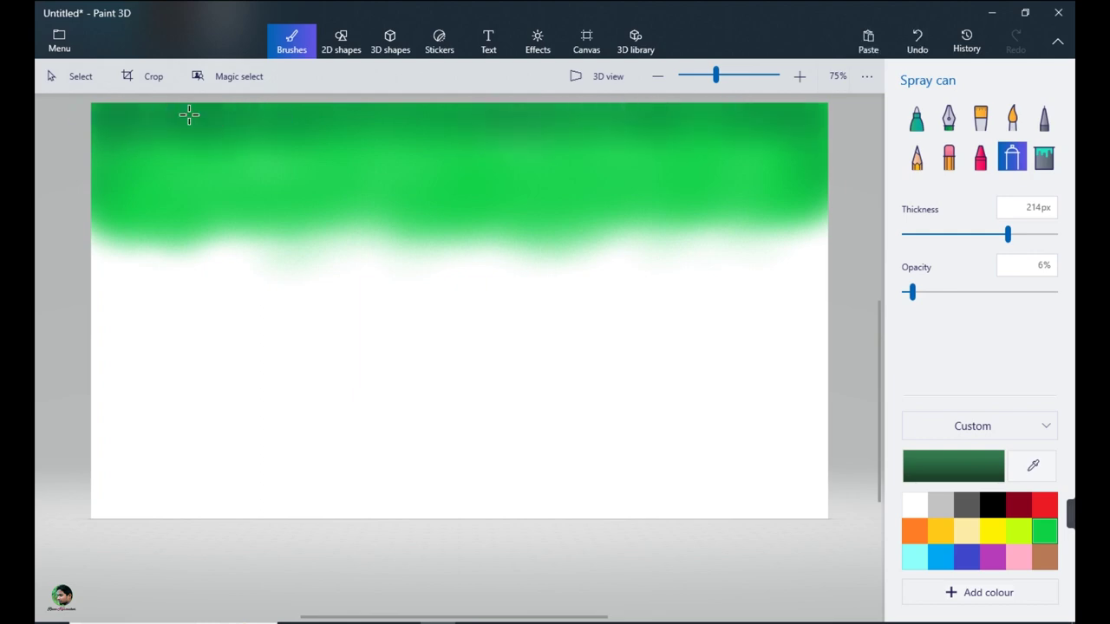
pyautogui.click(1045, 531)
pyautogui.moveTo(446, 245)
pyautogui.mouseDown()
pyautogui.moveTo(268, 251)
pyautogui.moveTo(218, 240)
pyautogui.moveTo(295, 269)
pyautogui.moveTo(650, 265)
pyautogui.moveTo(812, 238)
pyautogui.moveTo(676, 264)
pyautogui.mouseUp()
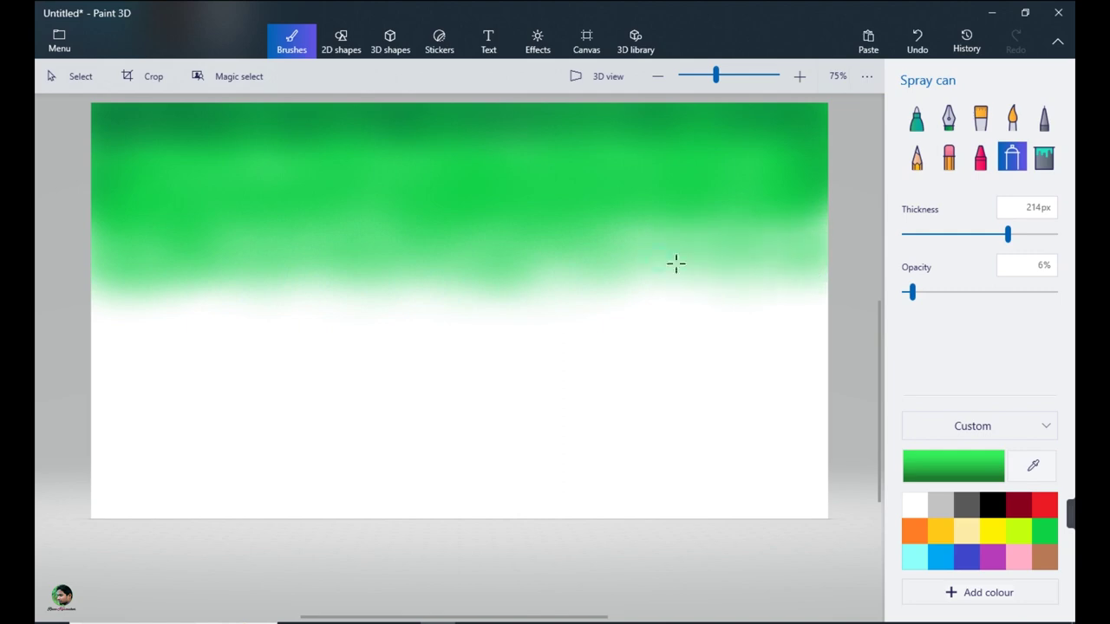
# Spray a yellow band across the canvas beneath the green and a red band below the yellow.
pyautogui.click(993, 530)
pyautogui.moveTo(912, 292); pyautogui.dragTo(946, 293)
pyautogui.moveTo(495, 267)
pyautogui.mouseDown()
pyautogui.moveTo(411, 283)
pyautogui.moveTo(735, 272)
pyautogui.moveTo(288, 269)
pyautogui.mouseUp()
pyautogui.moveTo(491, 395)
pyautogui.mouseDown()
pyautogui.moveTo(318, 300)
pyautogui.moveTo(116, 317)
pyautogui.moveTo(760, 292)
pyautogui.moveTo(562, 359)
pyautogui.moveTo(129, 364)
pyautogui.moveTo(801, 332)
pyautogui.moveTo(320, 373)
pyautogui.mouseUp()
# Blend yellow into the red band at 4% opacity and green into the yellow's upper edge with a 156 px Spray can.
pyautogui.moveTo(946, 291); pyautogui.dragTo(908, 292)
pyautogui.click(990, 533)
pyautogui.moveTo(607, 343)
pyautogui.mouseDown()
pyautogui.moveTo(520, 318)
pyautogui.moveTo(107, 332)
pyautogui.moveTo(248, 323)
pyautogui.moveTo(198, 320)
pyautogui.moveTo(716, 330)
pyautogui.moveTo(822, 307)
pyautogui.mouseUp()
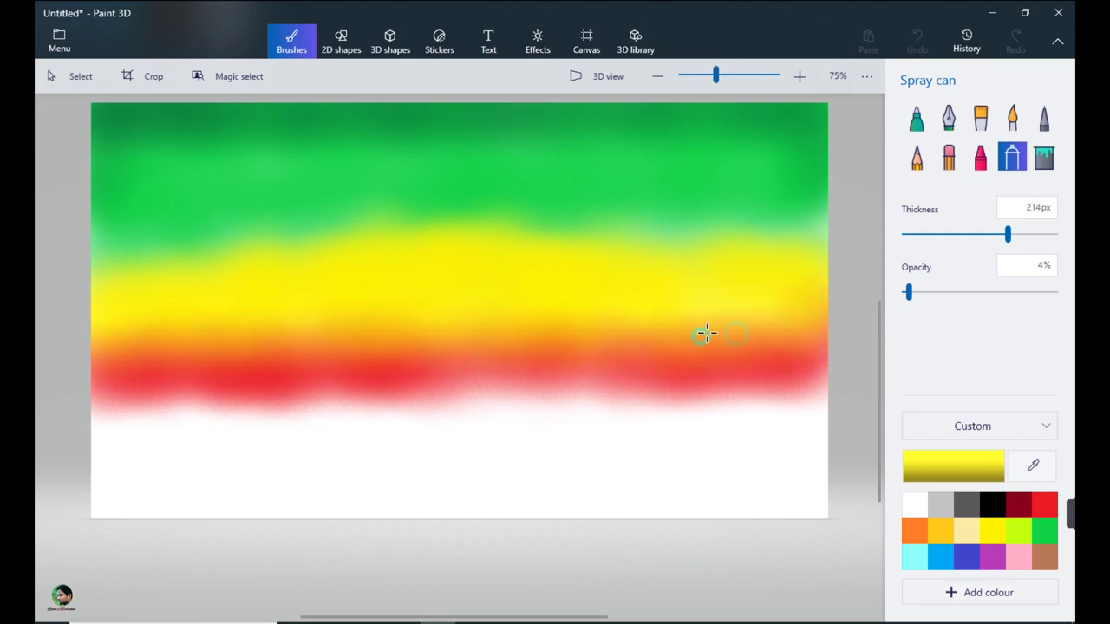
pyautogui.click(1045, 531)
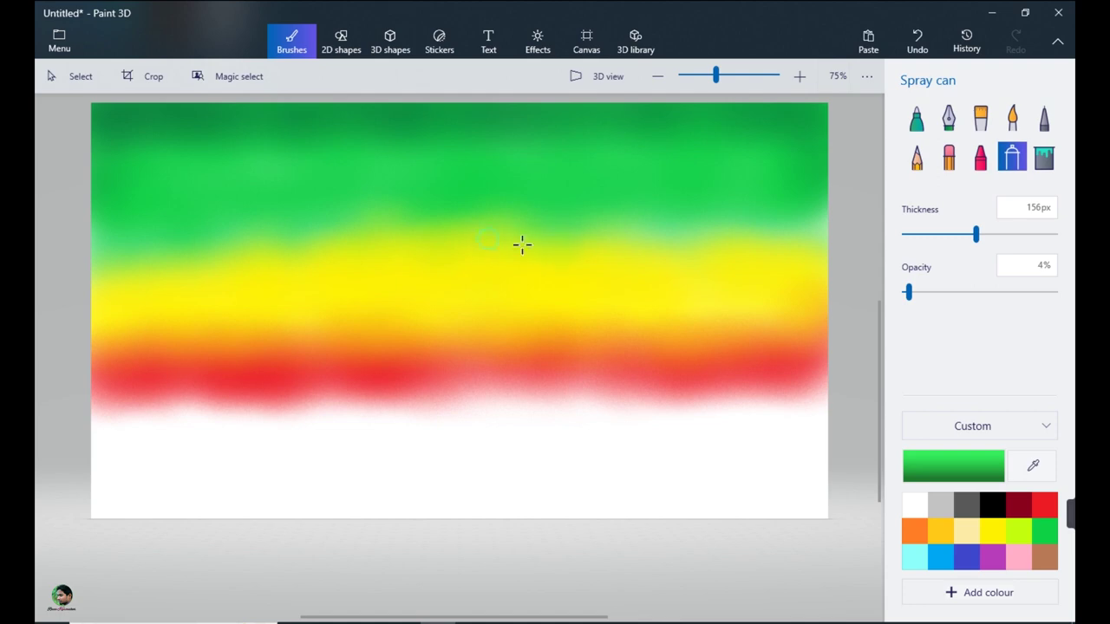
pyautogui.moveTo(803, 248); pyautogui.dragTo(684, 243)
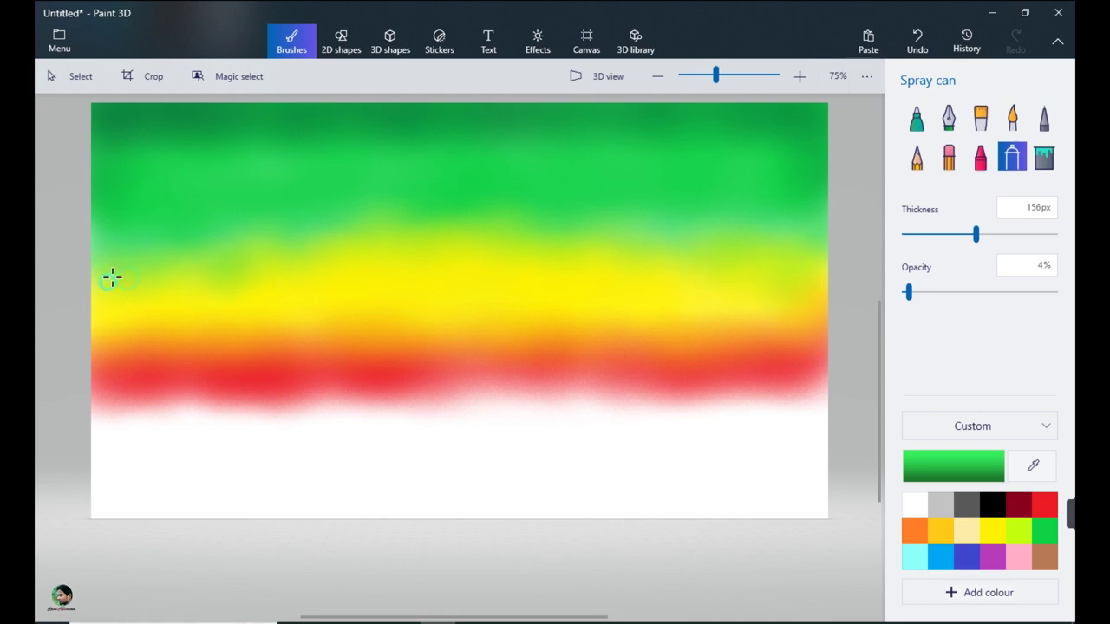
# Sample a darker green from the painting and spray it across the upper sky to blend the two greens.
pyautogui.click(1031, 466)
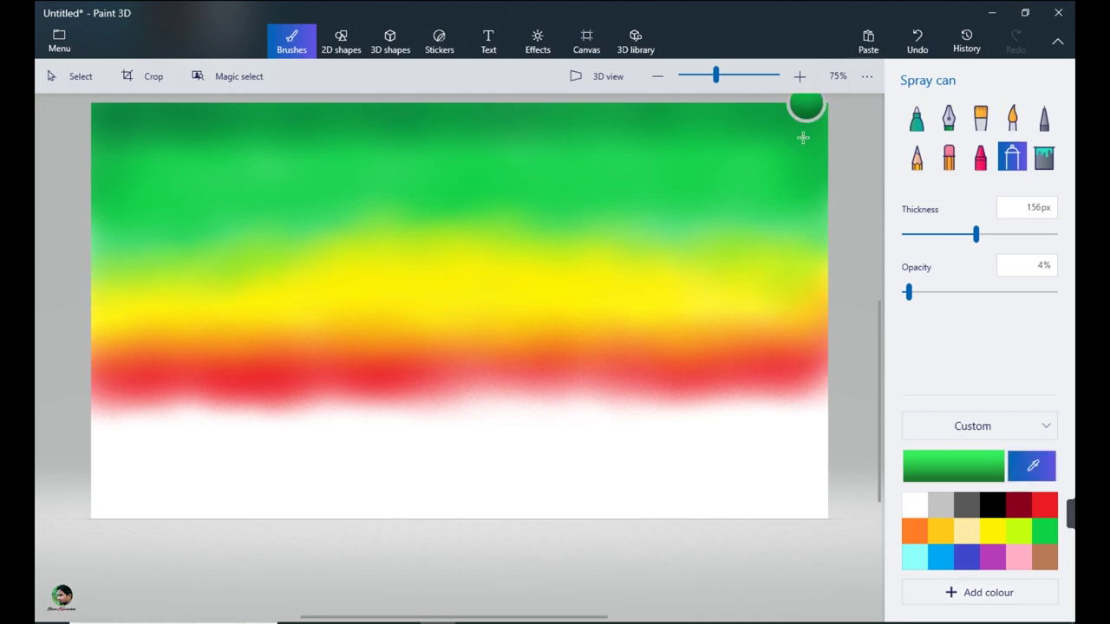
pyautogui.click(803, 137)
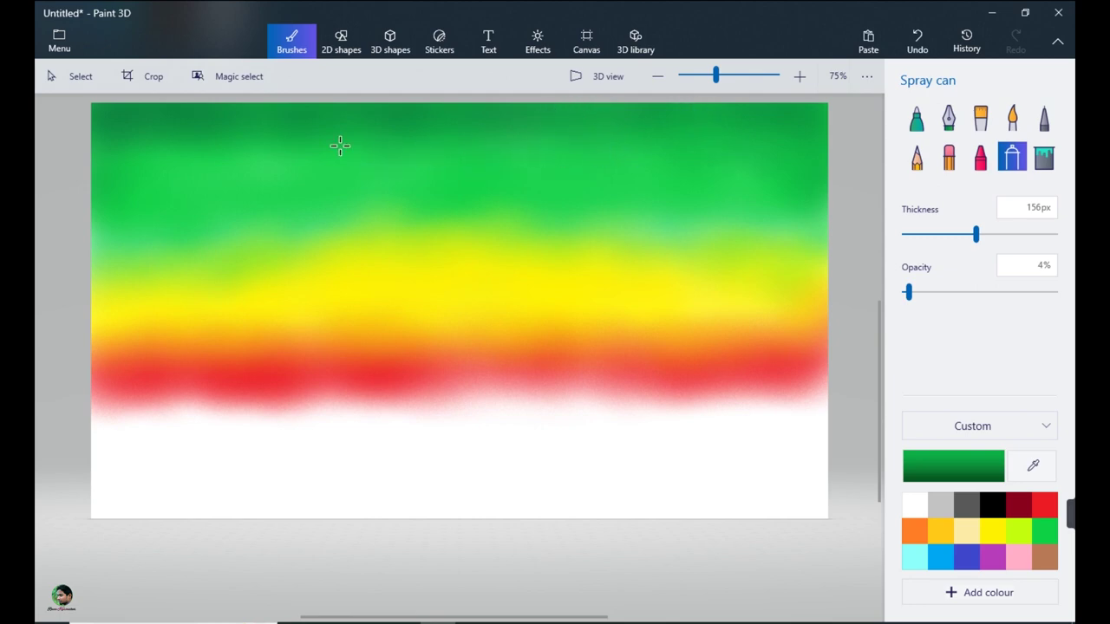
pyautogui.moveTo(148, 157); pyautogui.dragTo(138, 161)
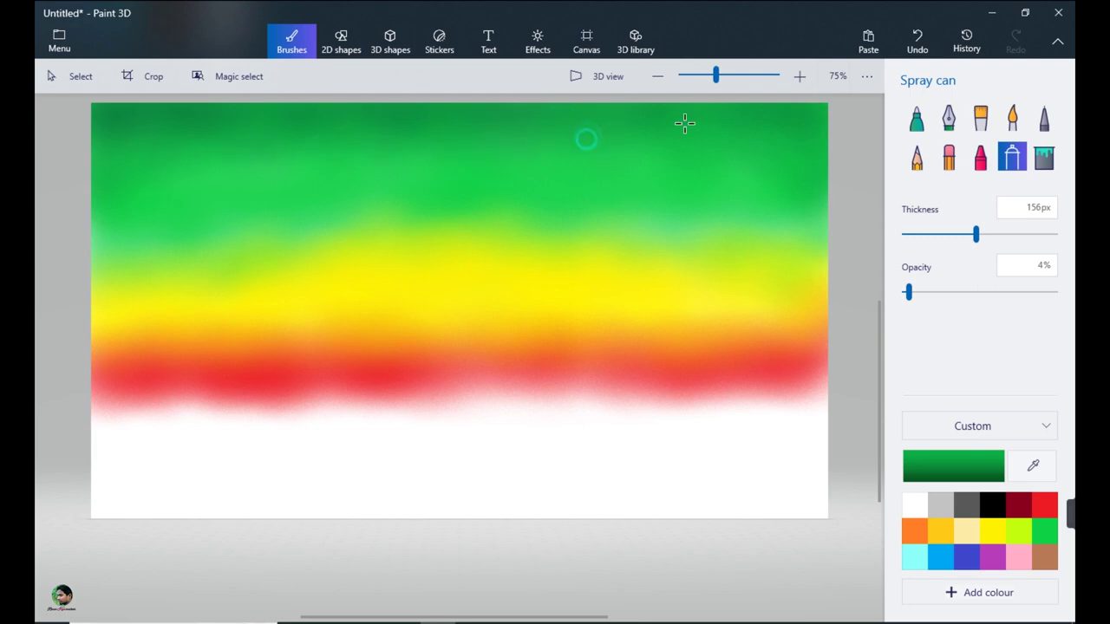
# Add faint yellow strokes to the green sky with a 7 px Pencil at 15% opacity.
pyautogui.click(916, 156)
pyautogui.click(924, 292)
pyautogui.moveTo(935, 234); pyautogui.dragTo(963, 234)
pyautogui.click(993, 531)
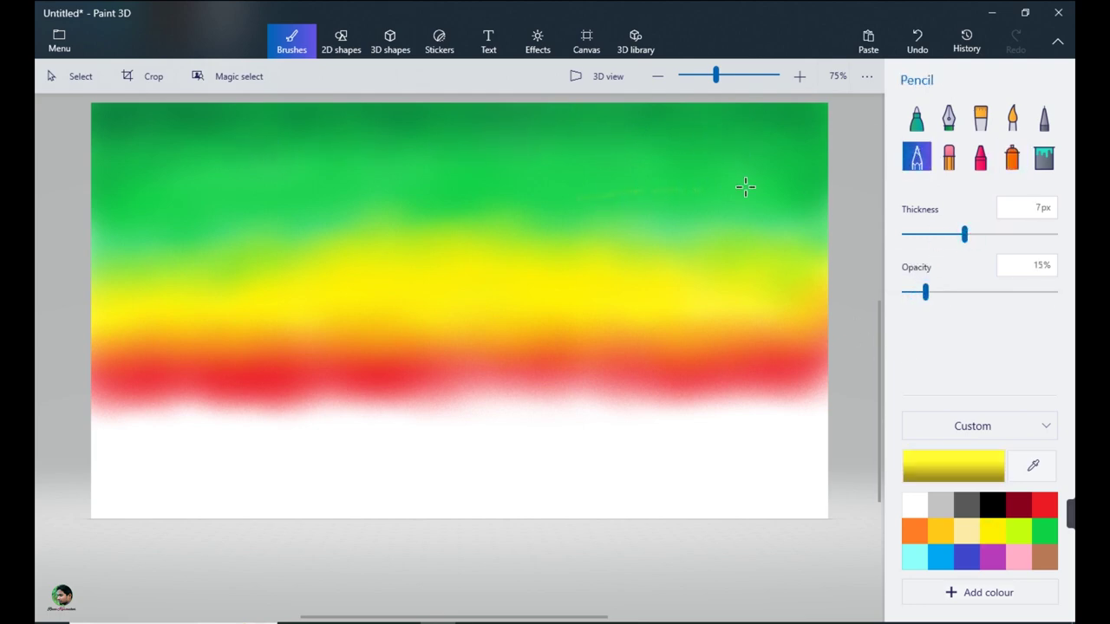
# Draw yellow Crayon streaks at 10% opacity, 22 px thick across the green sky and 17 px thick in the orange band.
pyautogui.moveTo(945, 292); pyautogui.dragTo(917, 293)
pyautogui.click(981, 157)
pyautogui.moveTo(557, 203)
pyautogui.mouseDown()
pyautogui.moveTo(659, 202)
pyautogui.moveTo(515, 208)
pyautogui.mouseUp()
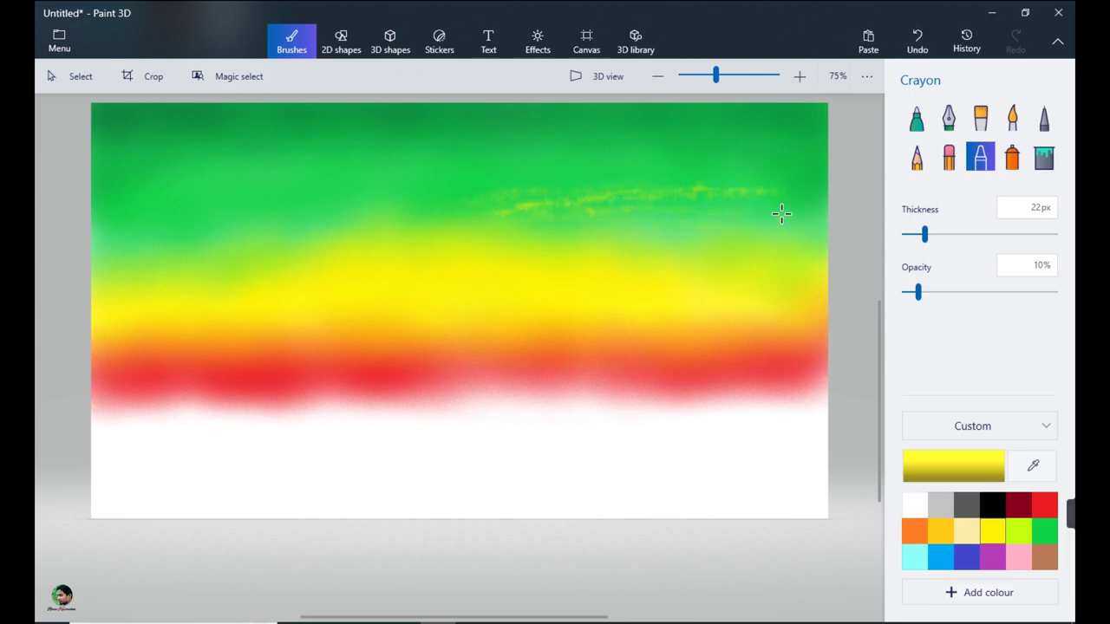
pyautogui.moveTo(181, 216); pyautogui.dragTo(318, 216)
pyautogui.moveTo(156, 196); pyautogui.dragTo(398, 191)
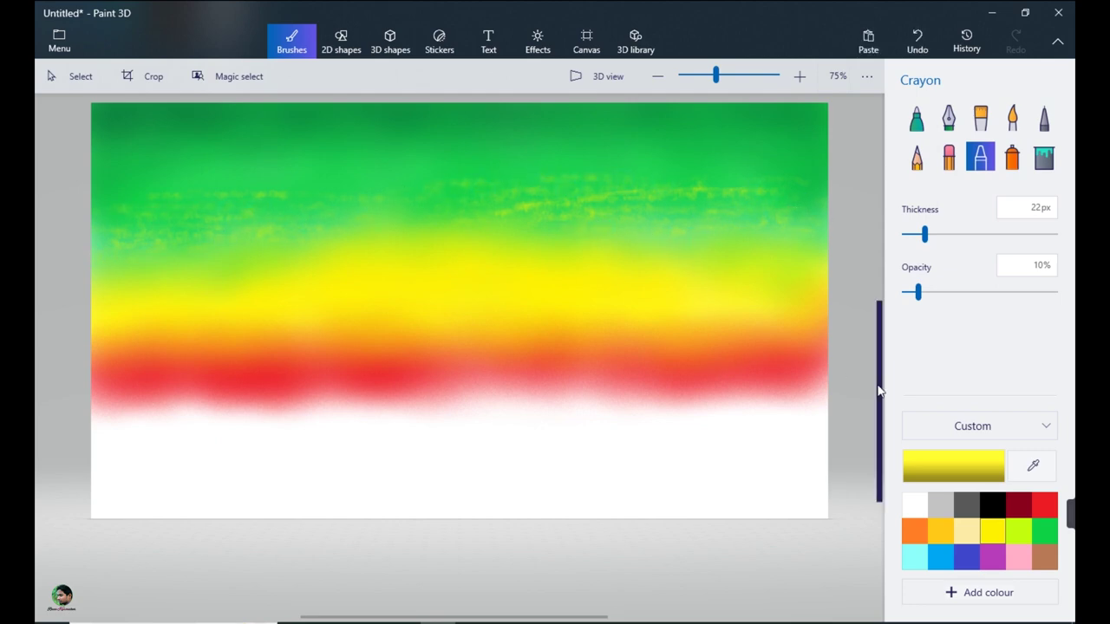
pyautogui.moveTo(924, 235); pyautogui.dragTo(915, 234)
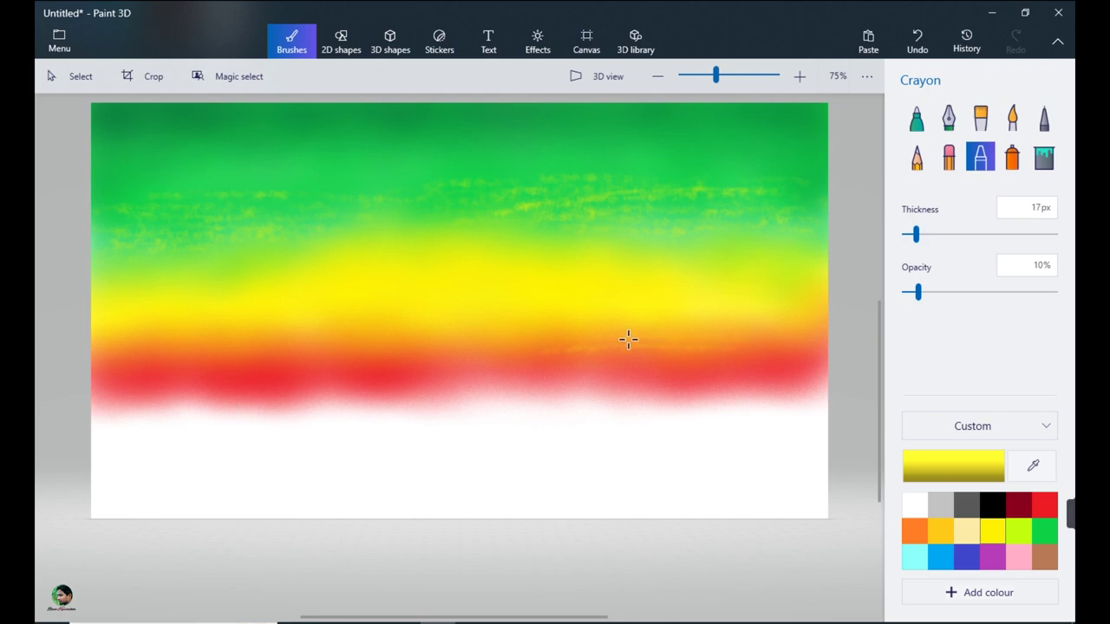
# Draw a 2 px black horizontal line across the full canvas width through the lower red band as the horizon.
pyautogui.click(341, 40)
pyautogui.moveTo(83, 405); pyautogui.dragTo(849, 402)
pyautogui.moveTo(912, 209); pyautogui.dragTo(902, 212)
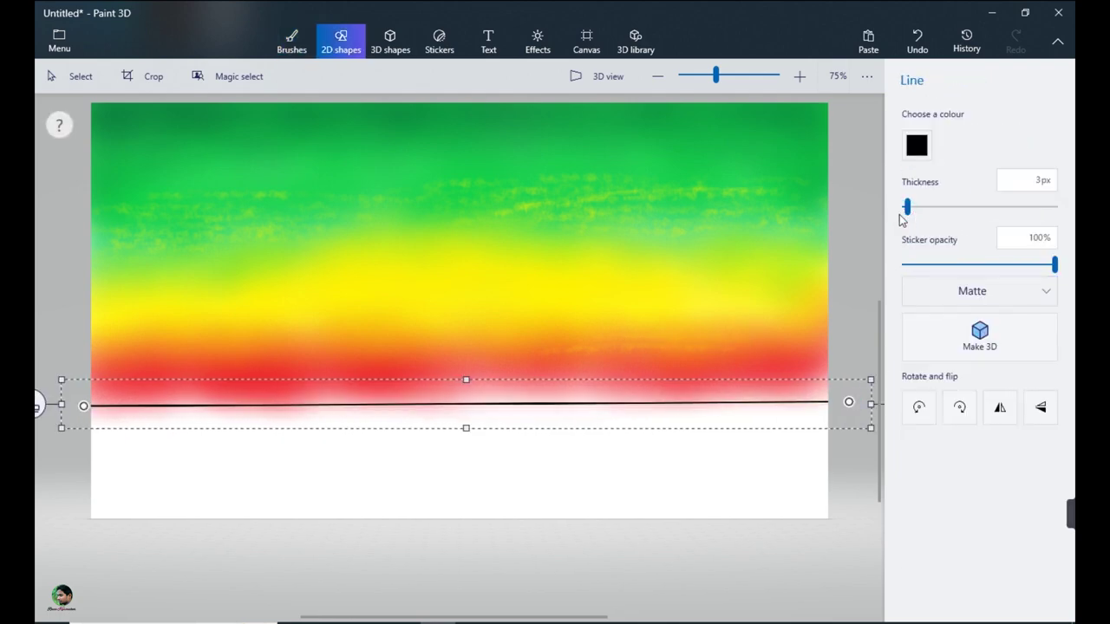
pyautogui.moveTo(850, 401); pyautogui.dragTo(857, 406)
pyautogui.moveTo(476, 407); pyautogui.dragTo(479, 387)
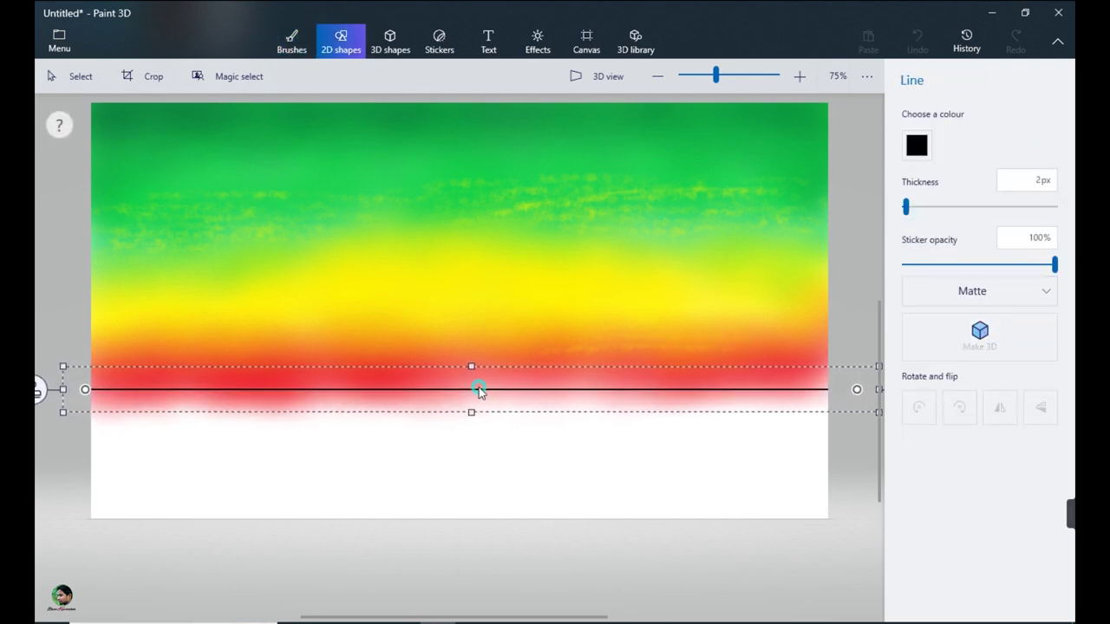
pyautogui.click(291, 41)
pyautogui.click(341, 41)
pyautogui.click(916, 196)
pyautogui.moveTo(410, 327); pyautogui.dragTo(456, 373)
pyautogui.moveTo(436, 348)
pyautogui.mouseDown()
pyautogui.moveTo(466, 350)
pyautogui.moveTo(459, 334)
pyautogui.mouseUp()
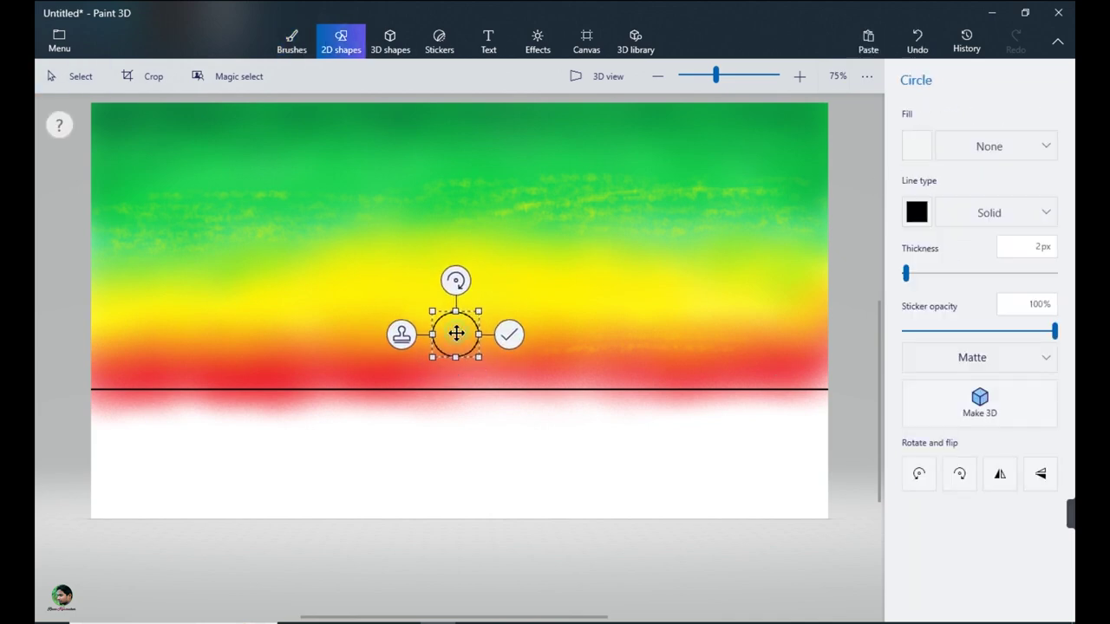
pyautogui.click(510, 338)
pyautogui.hotkey('ctrl', 'z')
# Draw a small circle filled with white as the sun, centred just above the horizon line.
pyautogui.moveTo(423, 325); pyautogui.dragTo(469, 344)
pyautogui.moveTo(486, 366); pyautogui.dragTo(459, 350)
pyautogui.click(916, 146)
pyautogui.click(889, 216)
pyautogui.click(882, 280)
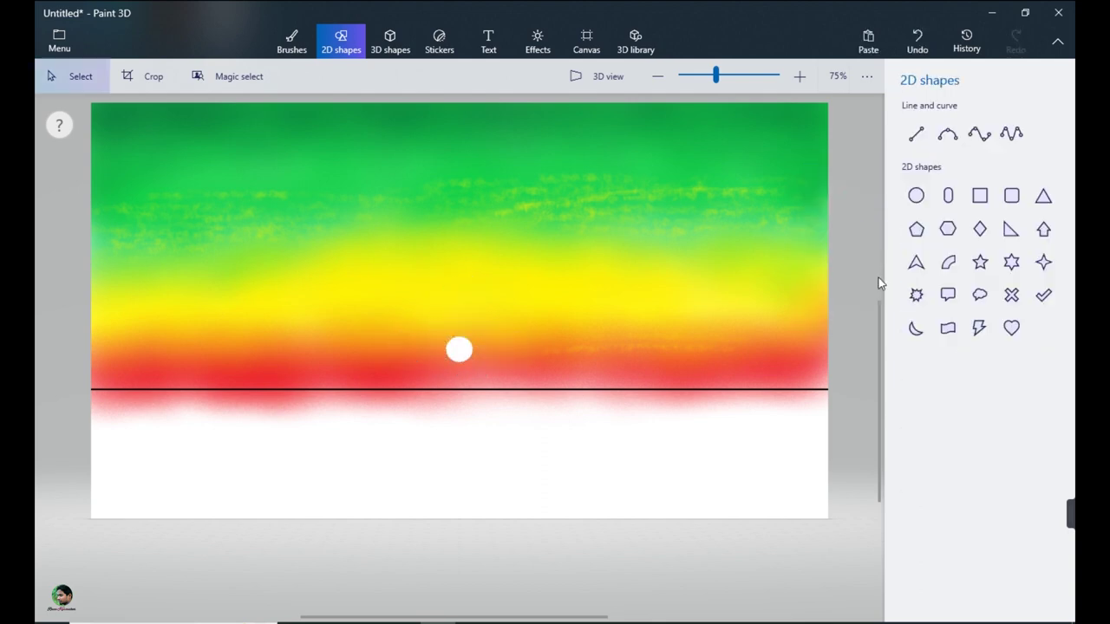
# Add yellow Crayon streaks through the orange band around the sun and spray red along the horizon line.
pyautogui.click(291, 41)
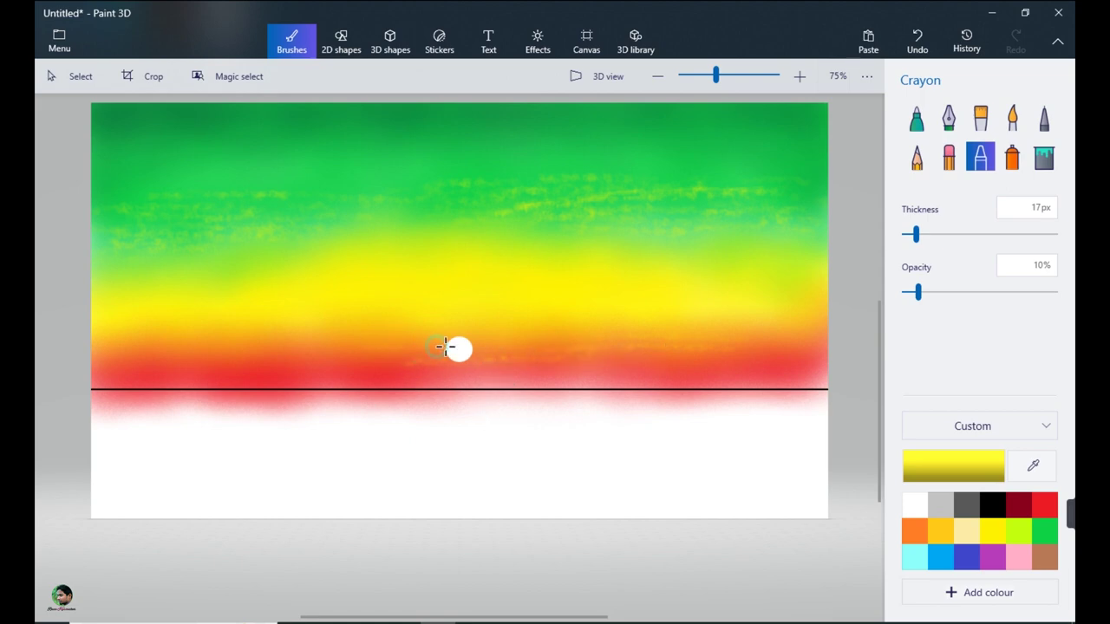
pyautogui.moveTo(518, 368); pyautogui.dragTo(757, 360)
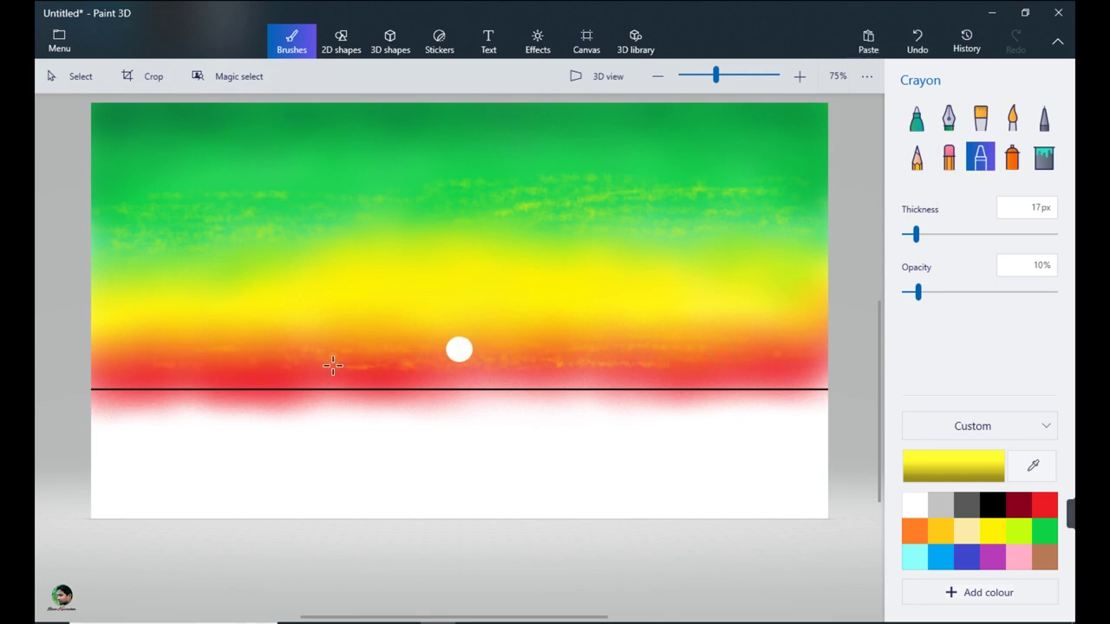
pyautogui.click(1044, 505)
pyautogui.click(1011, 156)
pyautogui.moveTo(476, 389)
pyautogui.mouseDown()
pyautogui.moveTo(572, 390)
pyautogui.moveTo(433, 393)
pyautogui.moveTo(826, 387)
pyautogui.moveTo(485, 400)
pyautogui.moveTo(100, 387)
pyautogui.moveTo(336, 393)
pyautogui.moveTo(455, 419)
pyautogui.moveTo(435, 395)
pyautogui.moveTo(737, 393)
pyautogui.moveTo(87, 394)
pyautogui.moveTo(571, 392)
pyautogui.mouseUp()
# Paint fine yellow Watercolour strokes over the red sky near the sun, 9 px thick at 26% opacity.
pyautogui.click(1012, 117)
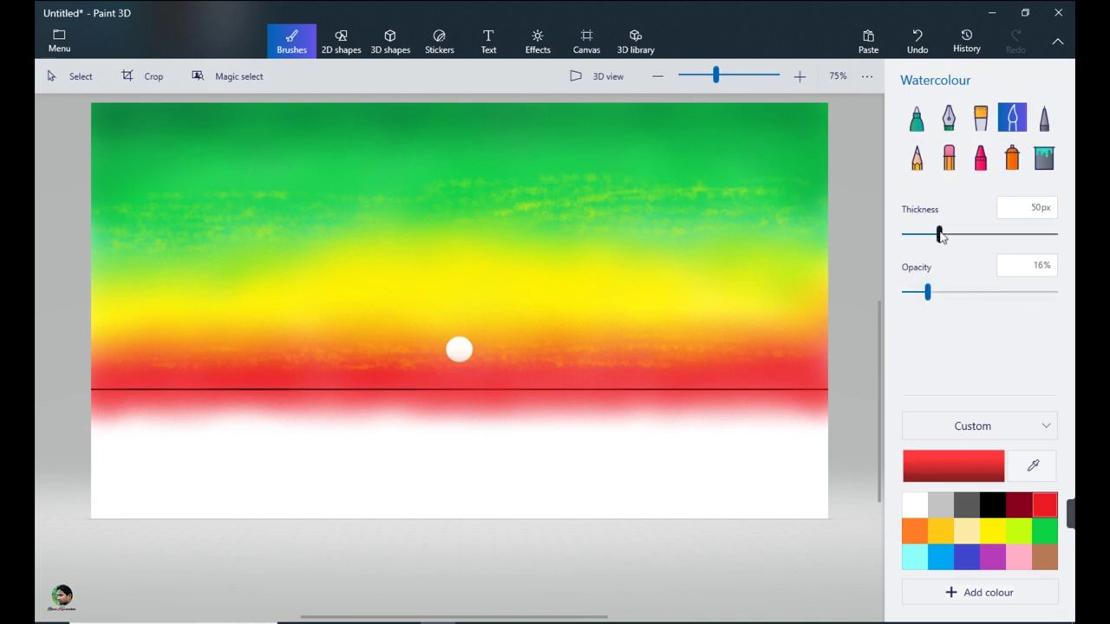
pyautogui.moveTo(925, 235); pyautogui.dragTo(906, 234)
pyautogui.moveTo(928, 292); pyautogui.dragTo(943, 292)
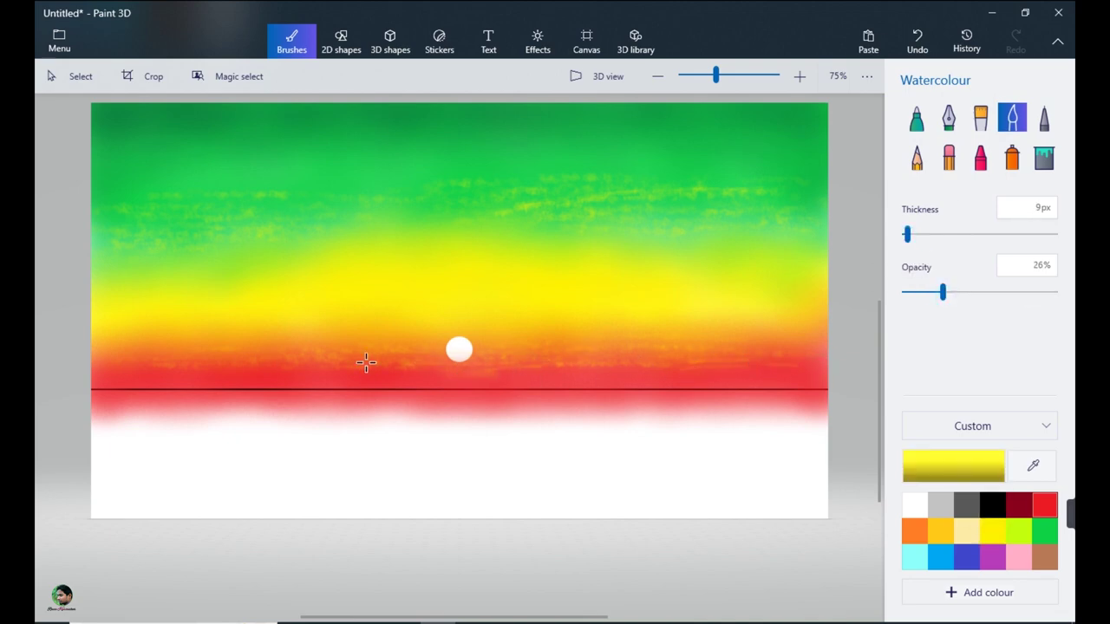
# Add Crayon strokes in a sampled dark green to the upper sky and spray a soft white glow around the sun.
pyautogui.click(1033, 466)
pyautogui.click(549, 133)
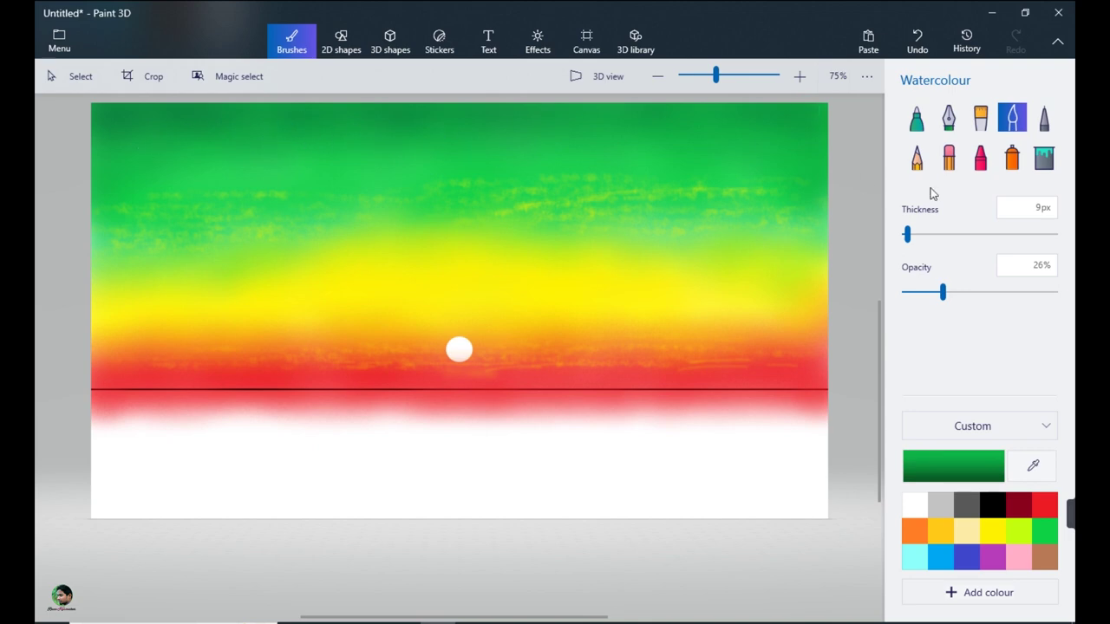
pyautogui.click(980, 157)
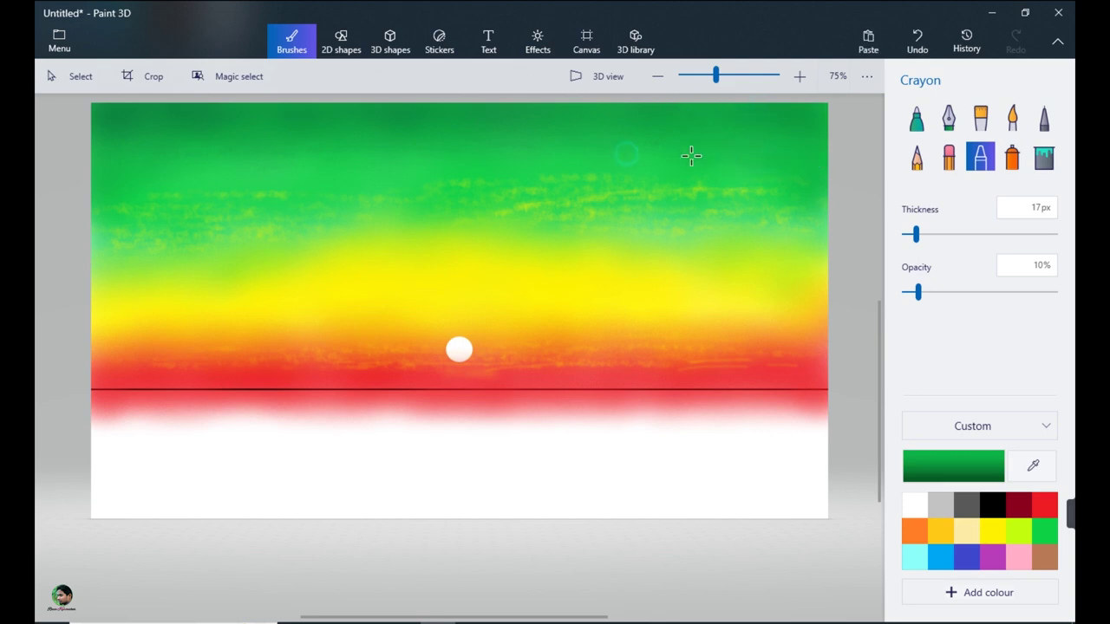
pyautogui.click(1012, 160)
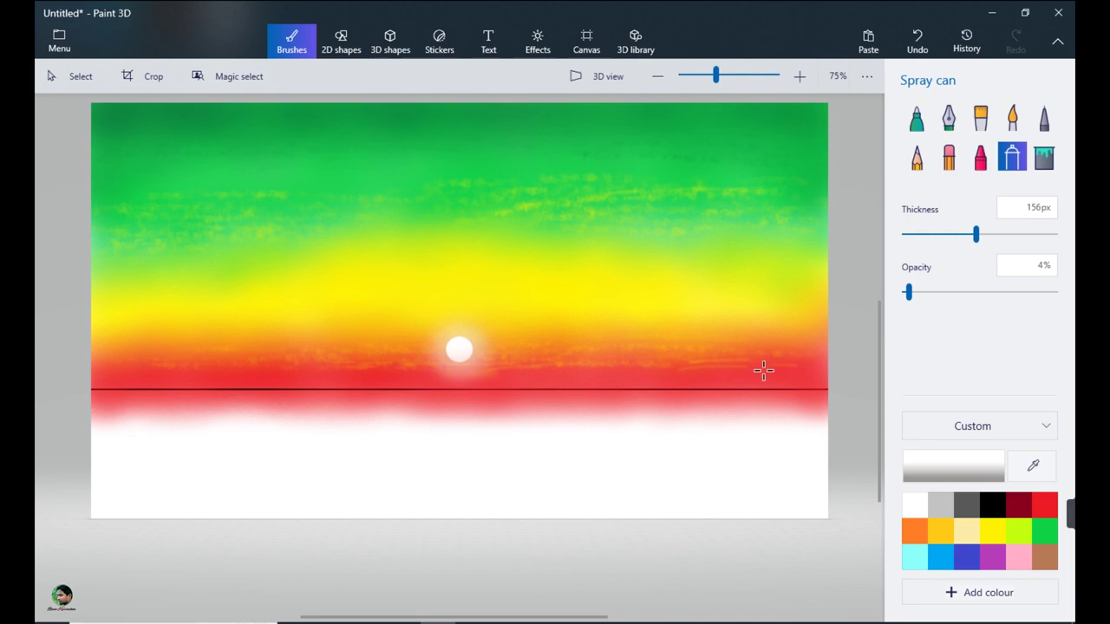
# Cover the whole area below the horizon line with solid indigo blue using the Marker to form the sea.
pyautogui.click(967, 557)
pyautogui.moveTo(107, 503)
pyautogui.mouseDown()
pyautogui.moveTo(130, 489)
pyautogui.moveTo(131, 461)
pyautogui.moveTo(198, 451)
pyautogui.mouseUp()
pyautogui.click(917, 118)
pyautogui.moveTo(116, 419)
pyautogui.mouseDown()
pyautogui.moveTo(149, 424)
pyautogui.moveTo(100, 398)
pyautogui.moveTo(834, 398)
pyautogui.mouseUp()
pyautogui.moveTo(756, 398)
pyautogui.mouseDown()
pyautogui.moveTo(272, 416)
pyautogui.moveTo(515, 429)
pyautogui.moveTo(597, 456)
pyautogui.moveTo(90, 517)
pyautogui.moveTo(100, 517)
pyautogui.mouseUp()
# Draw light blue ripples just below the horizon with a 2 px Marker at 9% opacity.
pyautogui.click(913, 292)
pyautogui.click(907, 234)
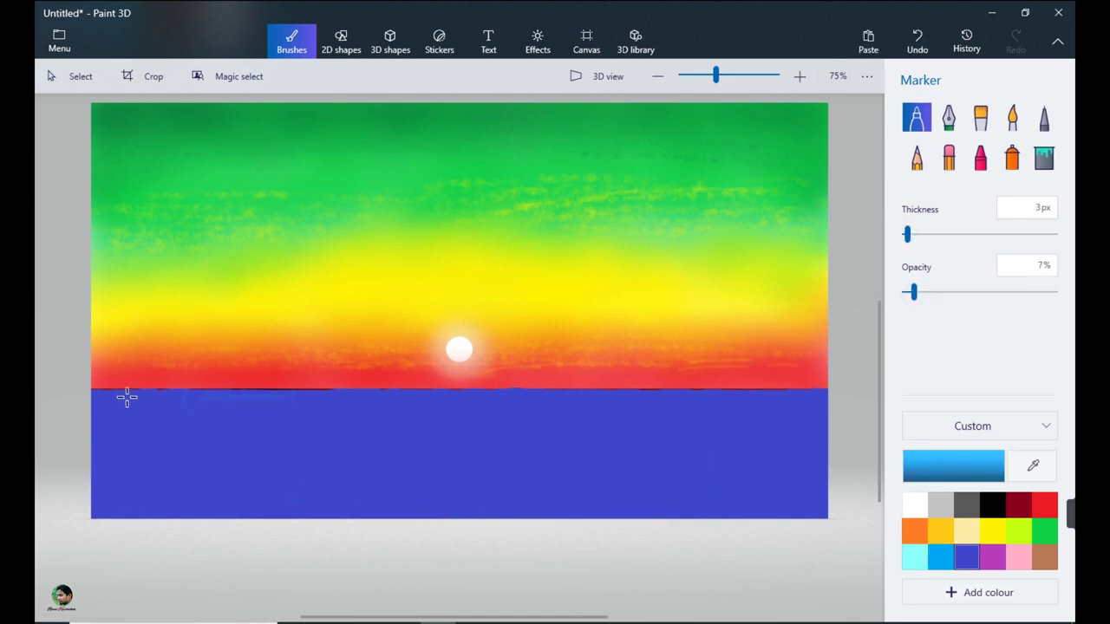
pyautogui.click(905, 234)
pyautogui.click(917, 292)
pyautogui.moveTo(99, 392); pyautogui.dragTo(576, 389)
pyautogui.moveTo(703, 391)
pyautogui.mouseDown()
pyautogui.moveTo(546, 393)
pyautogui.moveTo(765, 391)
pyautogui.moveTo(696, 391)
pyautogui.mouseUp()
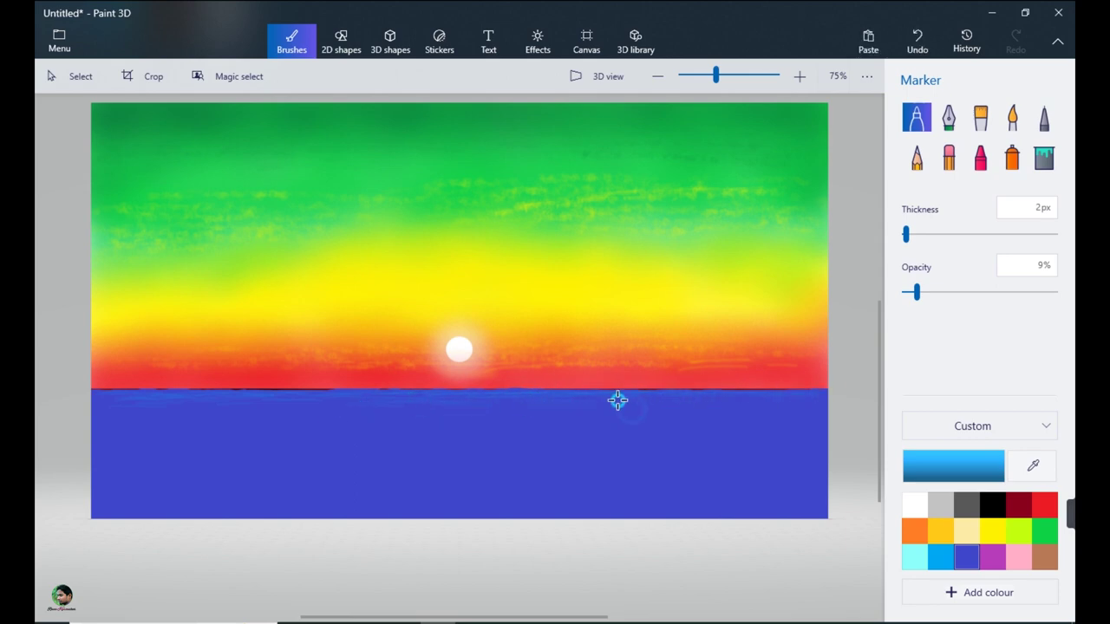
# Draw many short horizontal light blue Marker ripples across the rest of the sea, down towards the lower canvas edge.
pyautogui.moveTo(465, 400)
pyautogui.mouseDown()
pyautogui.moveTo(146, 414)
pyautogui.moveTo(600, 408)
pyautogui.mouseUp()
pyautogui.moveTo(219, 423); pyautogui.dragTo(215, 420)
pyautogui.moveTo(460, 426); pyautogui.dragTo(502, 432)
pyautogui.moveTo(672, 428); pyautogui.dragTo(815, 427)
pyautogui.moveTo(112, 435)
pyautogui.mouseDown()
pyautogui.moveTo(327, 436)
pyautogui.moveTo(303, 436)
pyautogui.mouseUp()
pyautogui.moveTo(639, 458)
pyautogui.mouseDown()
pyautogui.moveTo(651, 458)
pyautogui.moveTo(596, 457)
pyautogui.mouseUp()
pyautogui.moveTo(689, 457)
pyautogui.mouseDown()
pyautogui.moveTo(719, 448)
pyautogui.moveTo(124, 483)
pyautogui.mouseUp()
pyautogui.moveTo(395, 481)
pyautogui.mouseDown()
pyautogui.moveTo(335, 473)
pyautogui.moveTo(632, 478)
pyautogui.mouseUp()
pyautogui.moveTo(729, 483); pyautogui.dragTo(634, 485)
pyautogui.moveTo(453, 490); pyautogui.dragTo(194, 493)
pyautogui.moveTo(260, 465); pyautogui.dragTo(307, 466)
pyautogui.moveTo(521, 423); pyautogui.dragTo(561, 424)
pyautogui.moveTo(658, 431); pyautogui.dragTo(599, 425)
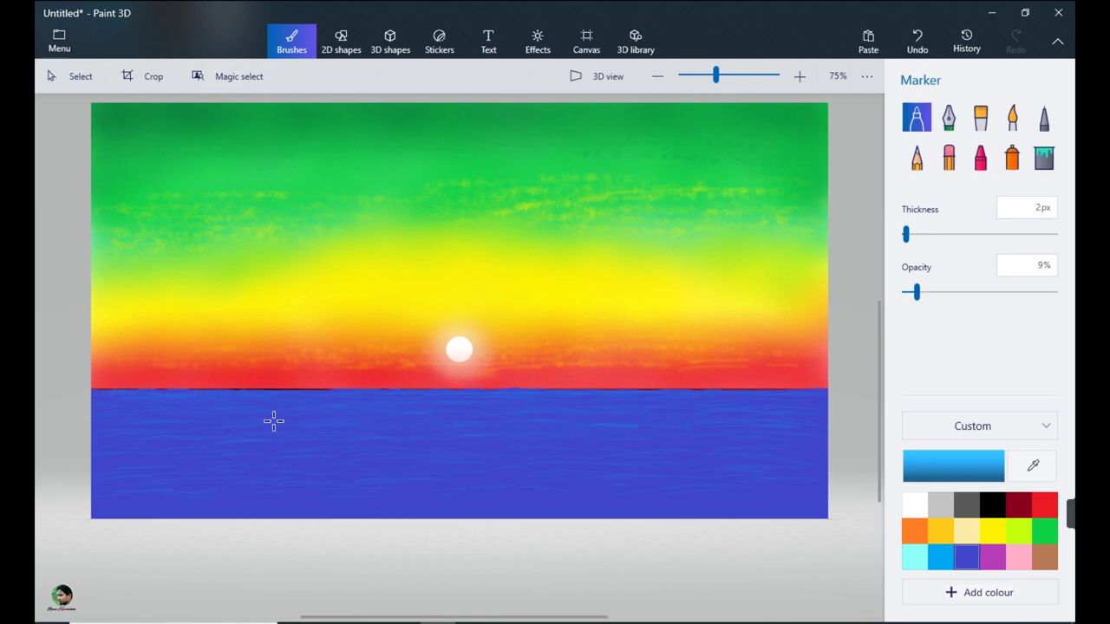
pyautogui.moveTo(144, 424); pyautogui.dragTo(149, 455)
pyautogui.moveTo(696, 407); pyautogui.dragTo(682, 407)
pyautogui.moveTo(779, 414); pyautogui.dragTo(746, 415)
pyautogui.moveTo(810, 424); pyautogui.dragTo(793, 424)
pyautogui.moveTo(682, 436)
pyautogui.mouseDown()
pyautogui.moveTo(657, 436)
pyautogui.moveTo(834, 438)
pyautogui.mouseUp()
pyautogui.moveTo(69, 398); pyautogui.dragTo(161, 409)
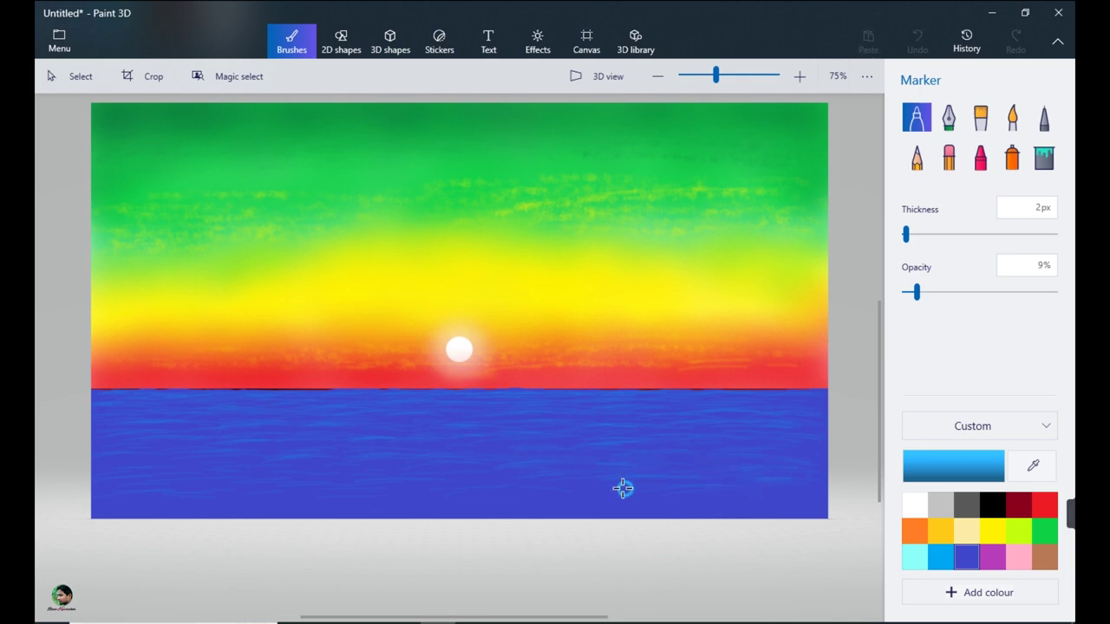
pyautogui.moveTo(451, 476); pyautogui.dragTo(497, 471)
pyautogui.moveTo(322, 484); pyautogui.dragTo(332, 493)
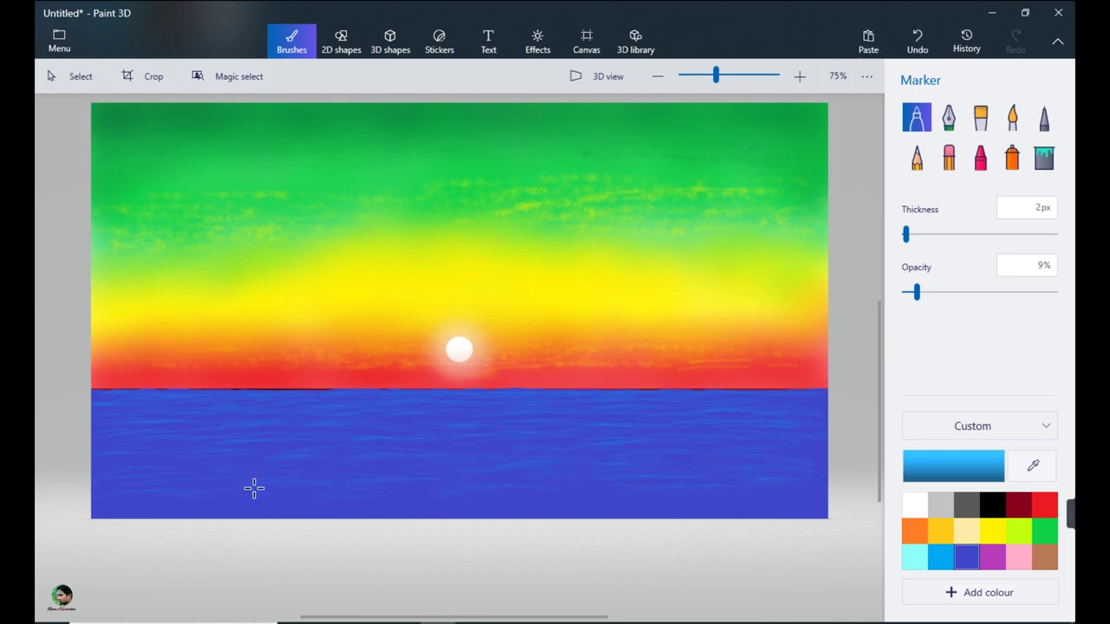
# Draw short white horizontal ripples down the sea beneath the sun as its reflection, using the 2 px Marker at 6% opacity.
pyautogui.click(910, 514)
pyautogui.moveTo(916, 292); pyautogui.dragTo(923, 292)
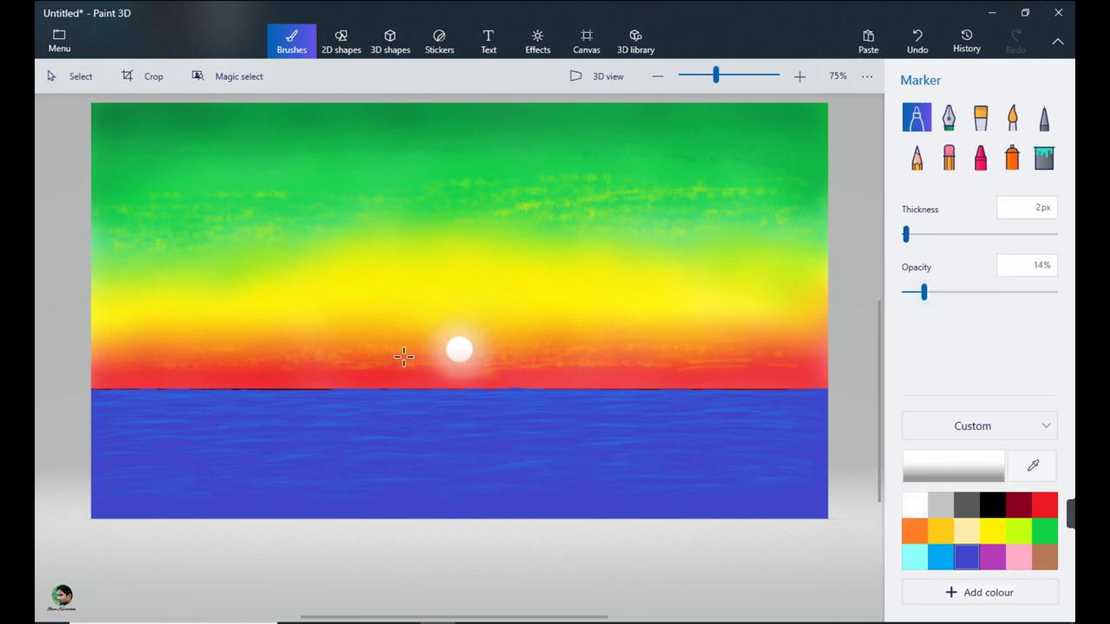
pyautogui.moveTo(923, 294); pyautogui.dragTo(912, 294)
pyautogui.moveTo(405, 391)
pyautogui.mouseDown()
pyautogui.moveTo(503, 391)
pyautogui.moveTo(360, 391)
pyautogui.moveTo(528, 391)
pyautogui.mouseUp()
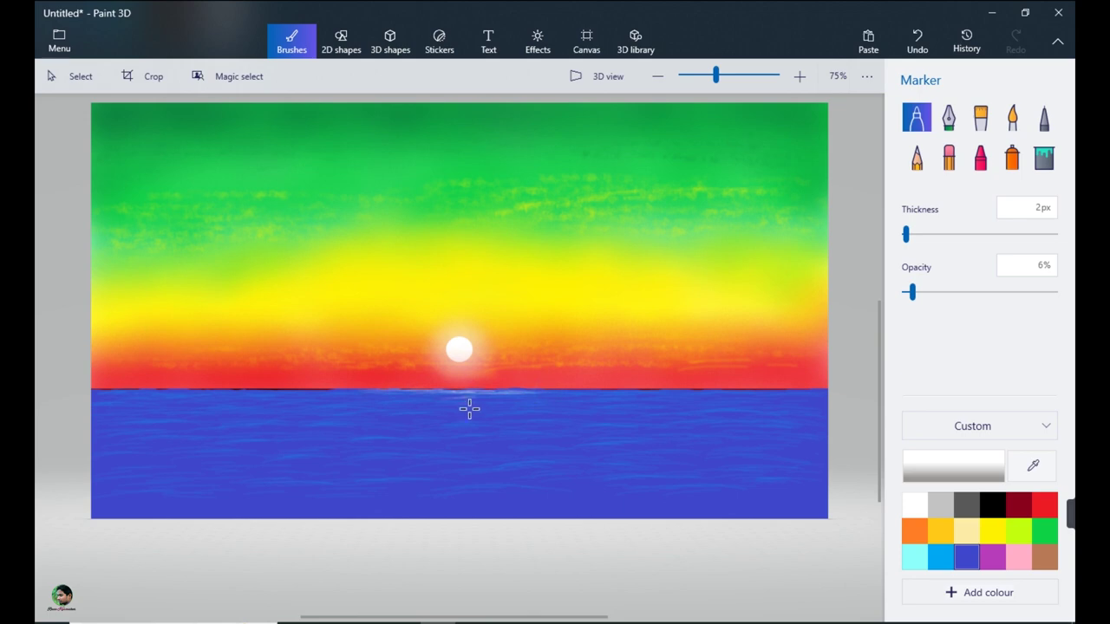
pyautogui.moveTo(460, 414)
pyautogui.mouseDown()
pyautogui.moveTo(486, 412)
pyautogui.moveTo(423, 392)
pyautogui.moveTo(491, 392)
pyautogui.mouseUp()
pyautogui.moveTo(445, 426); pyautogui.dragTo(475, 425)
pyautogui.moveTo(415, 397); pyautogui.dragTo(503, 398)
pyautogui.moveTo(439, 455)
pyautogui.mouseDown()
pyautogui.moveTo(461, 437)
pyautogui.moveTo(445, 427)
pyautogui.moveTo(512, 440)
pyautogui.moveTo(477, 474)
pyautogui.moveTo(466, 435)
pyautogui.mouseUp()
pyautogui.moveTo(482, 485); pyautogui.dragTo(399, 478)
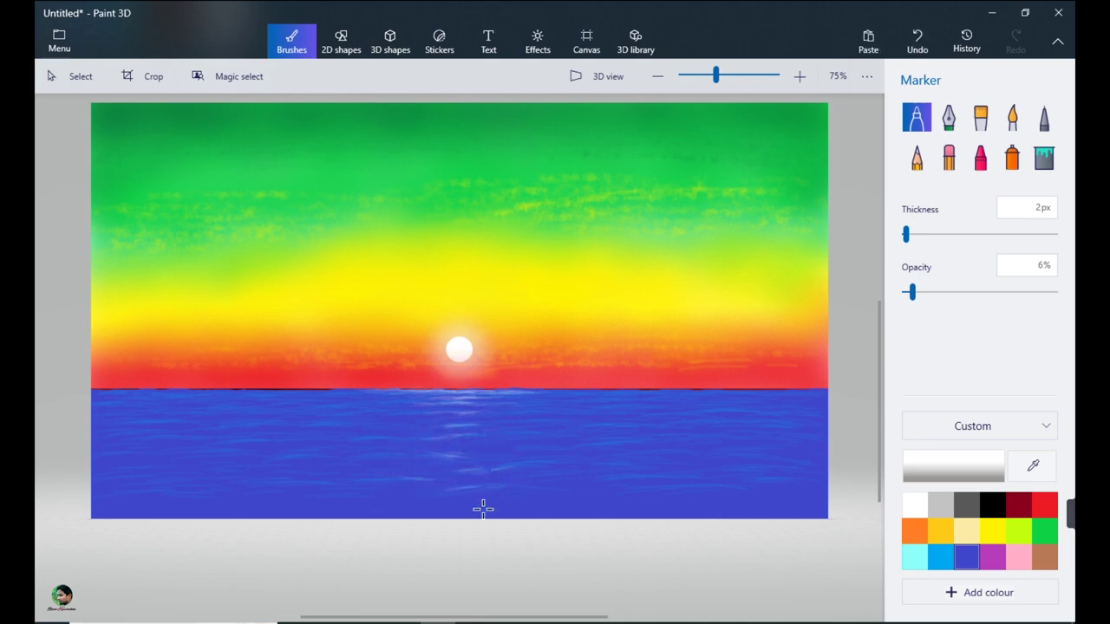
pyautogui.moveTo(473, 392)
pyautogui.mouseDown()
pyautogui.moveTo(569, 394)
pyautogui.moveTo(431, 404)
pyautogui.mouseUp()
pyautogui.moveTo(499, 411); pyautogui.dragTo(405, 414)
pyautogui.moveTo(475, 424)
pyautogui.mouseDown()
pyautogui.moveTo(443, 426)
pyautogui.moveTo(411, 459)
pyautogui.mouseUp()
# Paint an uneven black strip of ground along the canvas's lower edge with the Marker at 100% opacity and fill it solid black.
pyautogui.moveTo(912, 292); pyautogui.dragTo(1055, 292)
pyautogui.moveTo(99, 501)
pyautogui.mouseDown()
pyautogui.moveTo(379, 513)
pyautogui.moveTo(824, 507)
pyautogui.mouseUp()
pyautogui.click(752, 512)
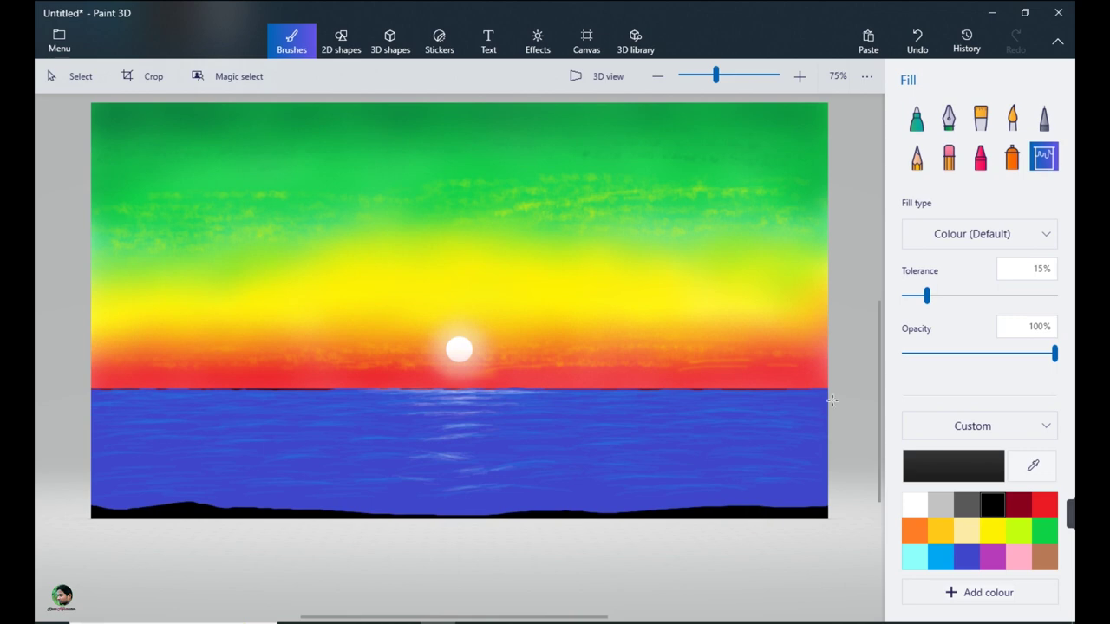
pyautogui.click(916, 119)
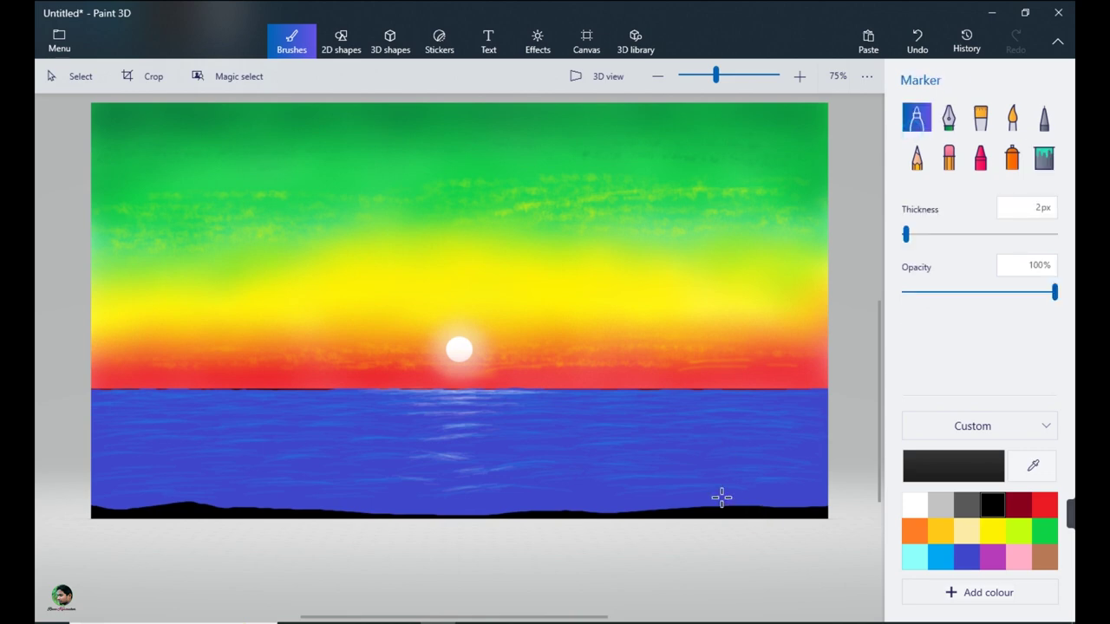
# Draw a tall 2 px black 3-point curve rising from the ground near the canvas's left edge as one side of a palm trunk.
pyautogui.click(341, 42)
pyautogui.moveTo(190, 189); pyautogui.dragTo(148, 510)
pyautogui.click(917, 148)
pyautogui.moveTo(210, 355); pyautogui.dragTo(151, 335)
pyautogui.click(784, 264)
# Add a second, nearly parallel 3-point curve beside the first so the two form a slim trunk outline tapering towards the top.
pyautogui.click(951, 134)
pyautogui.moveTo(197, 189); pyautogui.dragTo(159, 511)
pyautogui.moveTo(216, 352)
pyautogui.mouseDown()
pyautogui.moveTo(159, 315)
pyautogui.moveTo(158, 336)
pyautogui.mouseUp()
pyautogui.moveTo(197, 195); pyautogui.dragTo(194, 191)
pyautogui.moveTo(159, 336); pyautogui.dragTo(151, 350)
# Close the top of the trunk outline with the Marker and fill the trunk solid black.
pyautogui.click(293, 41)
pyautogui.click(292, 41)
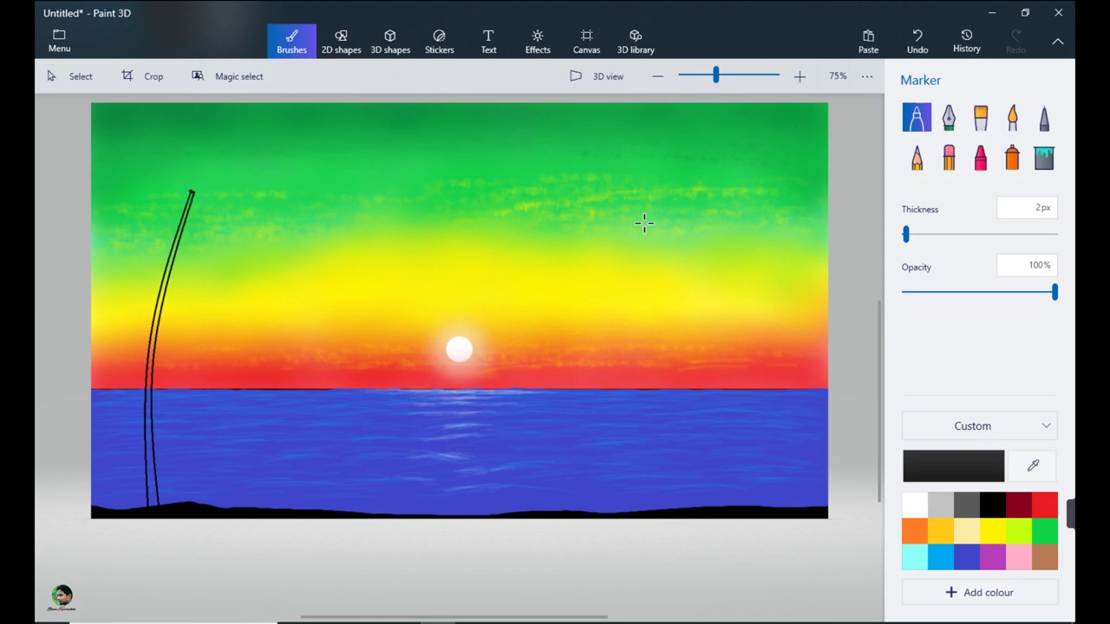
pyautogui.click(1043, 156)
pyautogui.click(151, 457)
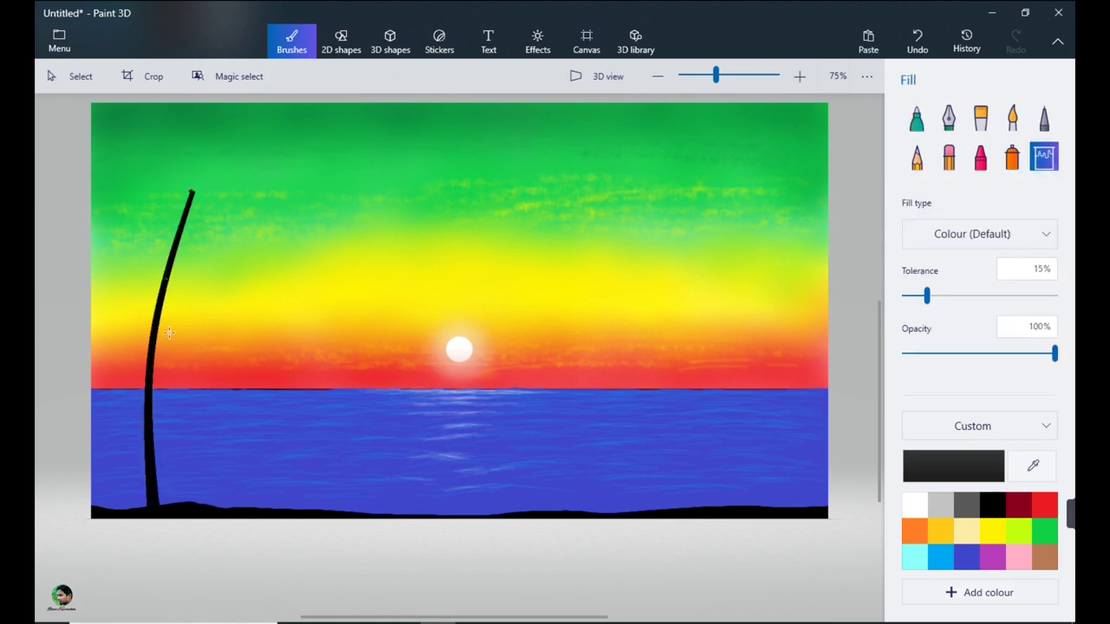
pyautogui.click(916, 118)
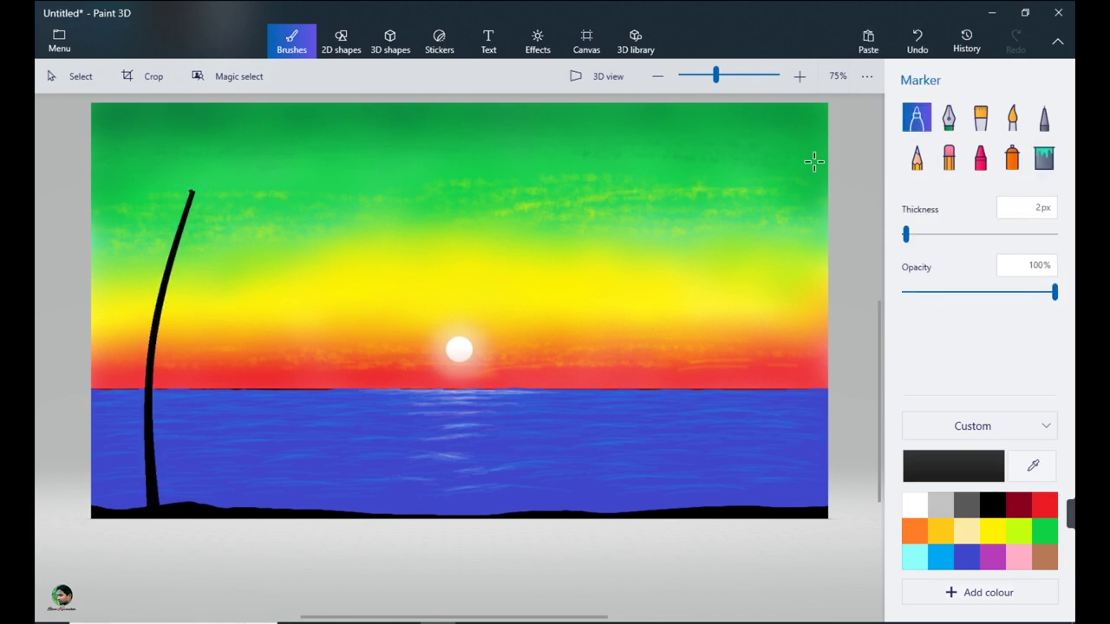
# Draw seven curved frond spines radiating from the top of the left palm trunk with black 3-point curves.
pyautogui.click(340, 40)
pyautogui.moveTo(193, 191)
pyautogui.mouseDown()
pyautogui.moveTo(209, 300)
pyautogui.moveTo(199, 313)
pyautogui.mouseUp()
pyautogui.click(776, 168)
pyautogui.click(948, 134)
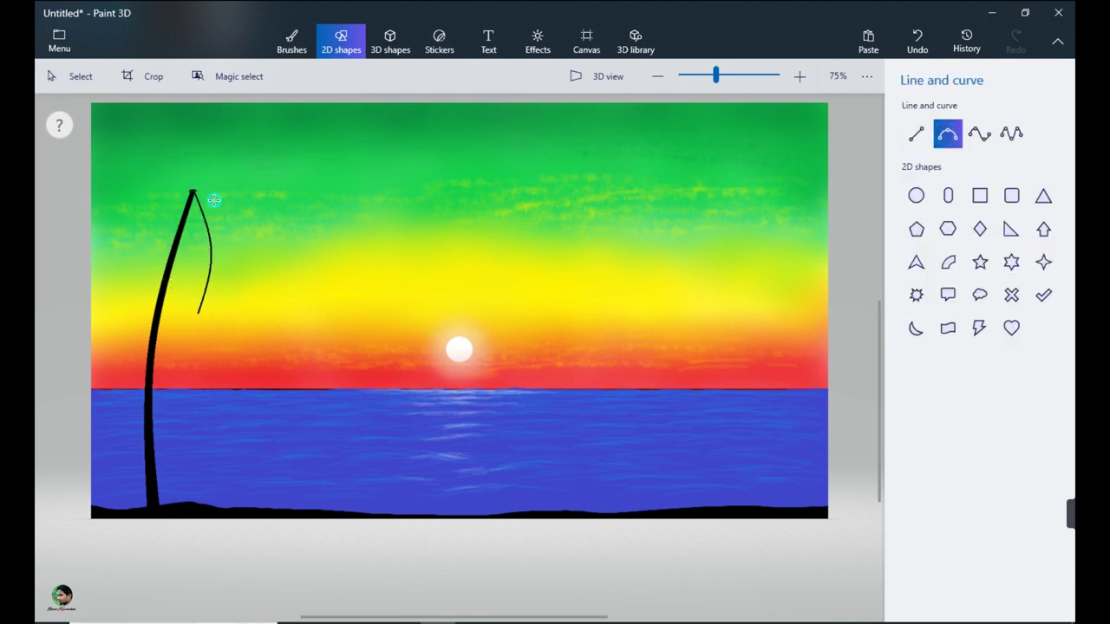
pyautogui.moveTo(261, 258); pyautogui.dragTo(265, 252)
pyautogui.moveTo(193, 190)
pyautogui.mouseDown()
pyautogui.moveTo(286, 156)
pyautogui.moveTo(295, 166)
pyautogui.moveTo(253, 107)
pyautogui.moveTo(179, 92)
pyautogui.moveTo(123, 123)
pyautogui.moveTo(118, 154)
pyautogui.moveTo(155, 162)
pyautogui.moveTo(107, 158)
pyautogui.mouseUp()
pyautogui.click(780, 149)
pyautogui.click(947, 134)
pyautogui.click(781, 143)
pyautogui.click(947, 133)
pyautogui.moveTo(154, 162); pyautogui.dragTo(99, 267)
pyautogui.click(800, 229)
pyautogui.click(947, 133)
pyautogui.moveTo(142, 206); pyautogui.dragTo(134, 210)
pyautogui.click(849, 206)
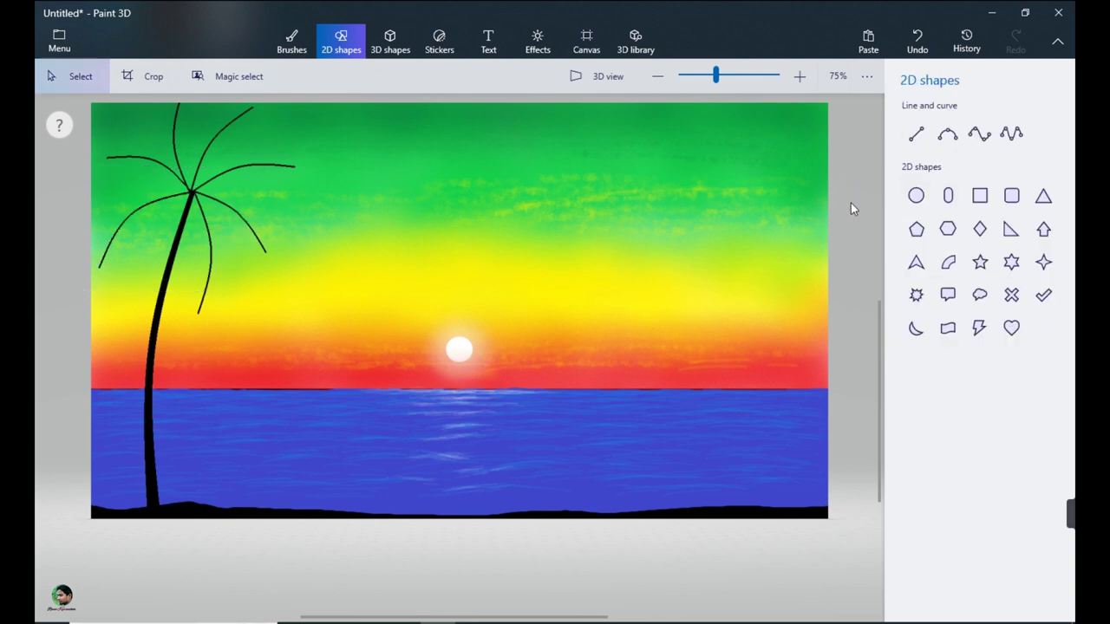
# Add dense black leaflet strokes to the left palm's hanging frond and lower-left frond with the 2 px Marker at 100% opacity.
pyautogui.click(291, 41)
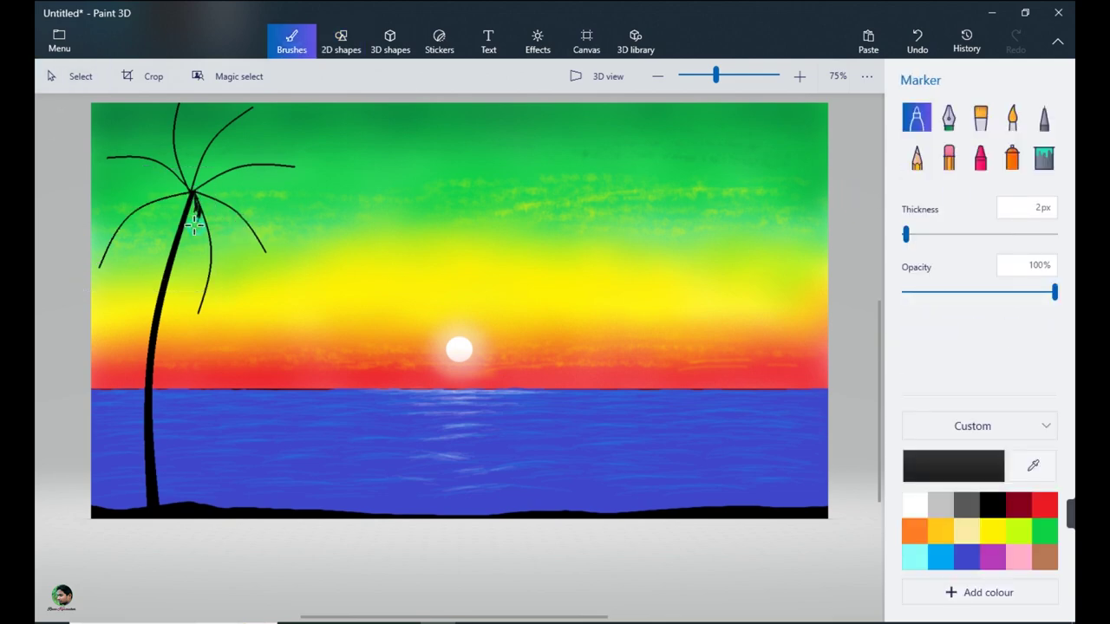
pyautogui.moveTo(196, 230); pyautogui.dragTo(201, 290)
pyautogui.moveTo(193, 224)
pyautogui.mouseDown()
pyautogui.moveTo(199, 302)
pyautogui.moveTo(192, 256)
pyautogui.moveTo(208, 251)
pyautogui.moveTo(209, 268)
pyautogui.moveTo(202, 216)
pyautogui.moveTo(199, 296)
pyautogui.mouseUp()
pyautogui.moveTo(174, 202); pyautogui.dragTo(127, 222)
pyautogui.moveTo(103, 261)
pyautogui.mouseDown()
pyautogui.moveTo(123, 228)
pyautogui.moveTo(101, 271)
pyautogui.mouseUp()
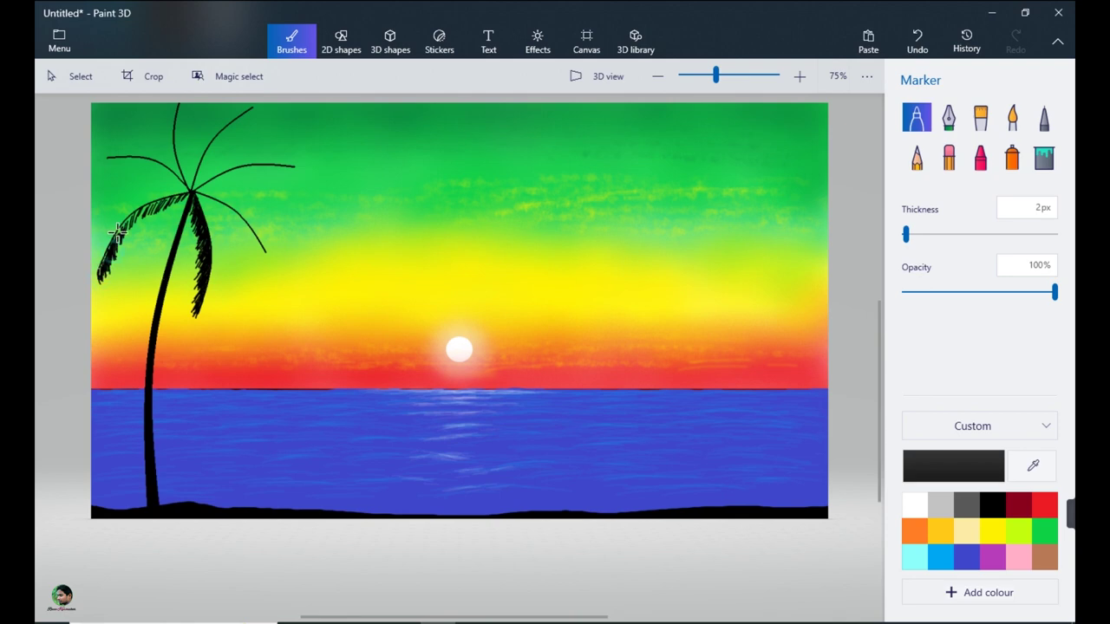
pyautogui.moveTo(122, 232)
pyautogui.mouseDown()
pyautogui.moveTo(190, 195)
pyautogui.moveTo(144, 210)
pyautogui.moveTo(102, 267)
pyautogui.mouseUp()
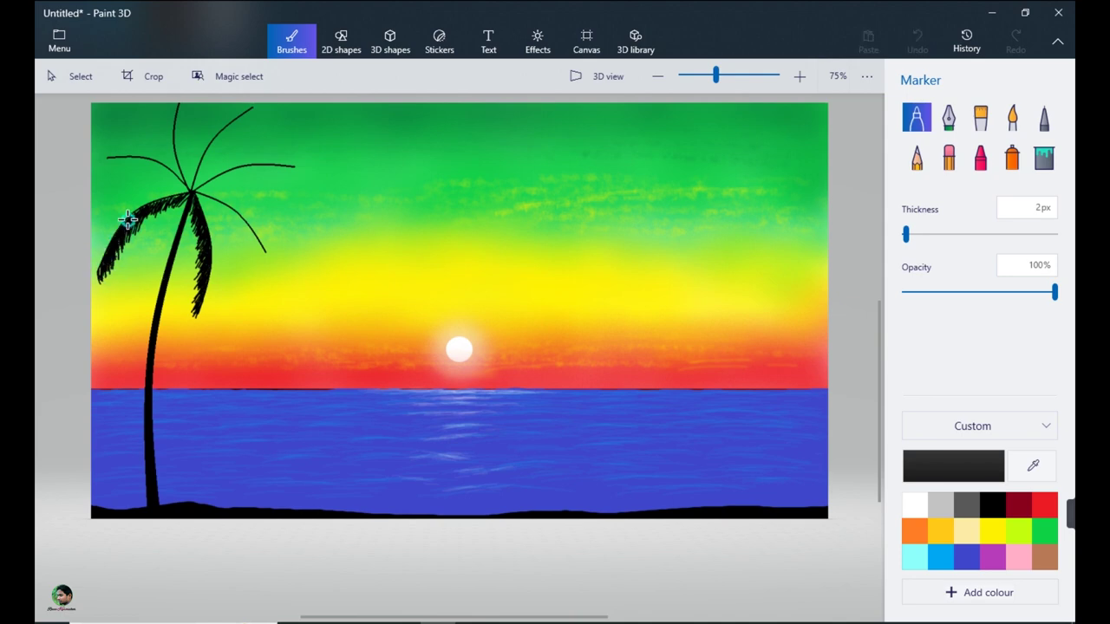
pyautogui.moveTo(150, 206); pyautogui.dragTo(99, 272)
pyautogui.moveTo(167, 202); pyautogui.dragTo(108, 274)
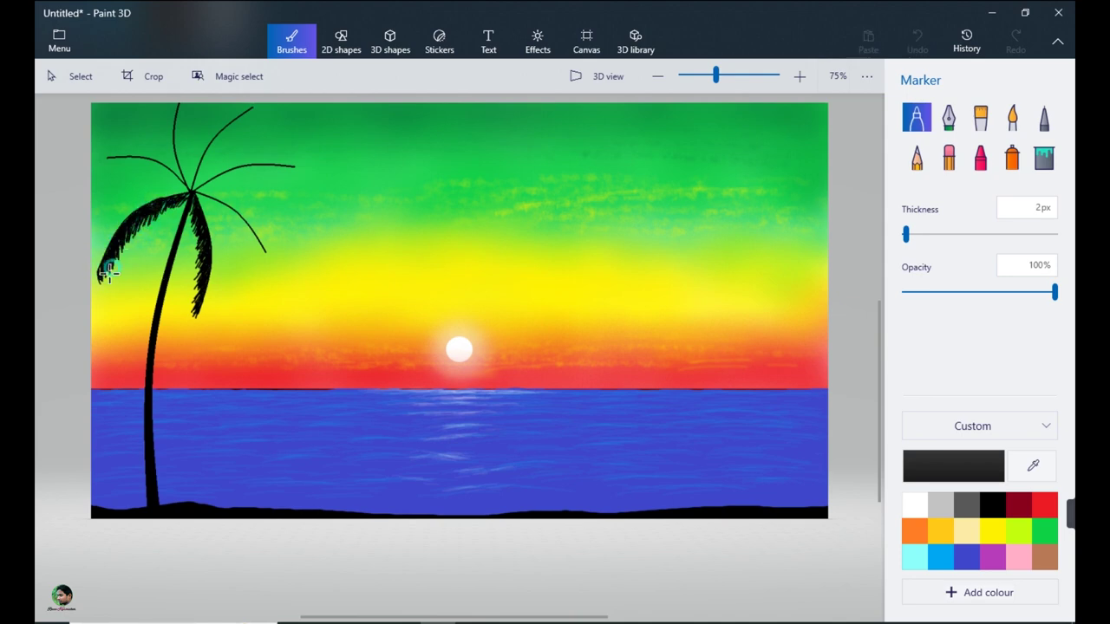
pyautogui.moveTo(181, 205); pyautogui.dragTo(135, 236)
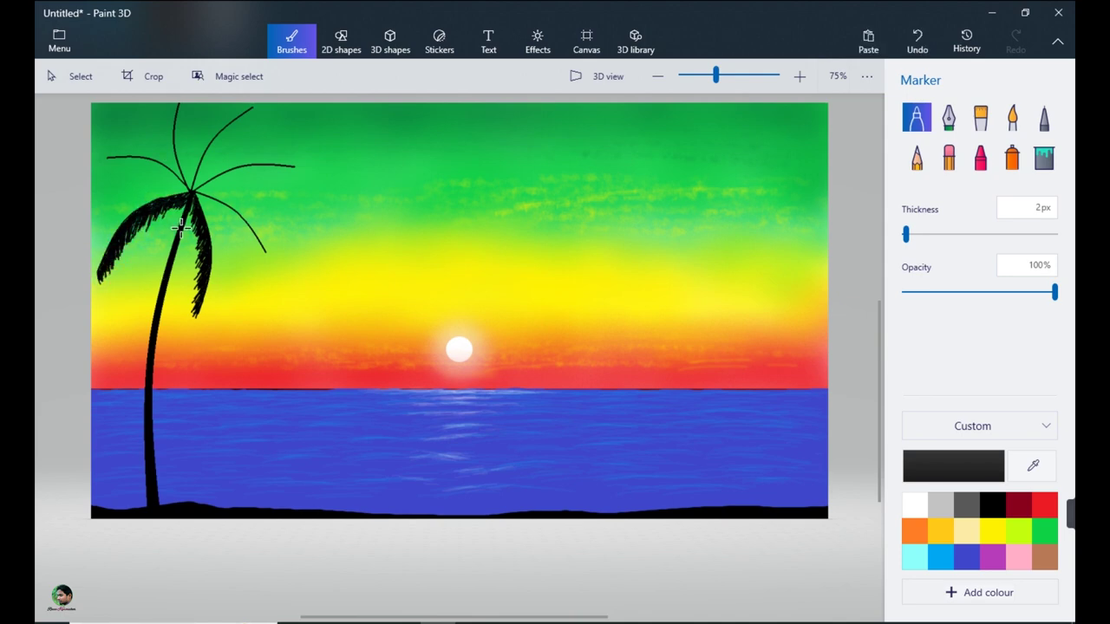
# Add dense black Marker leaflets to the left palm's five remaining fronds.
pyautogui.moveTo(132, 157)
pyautogui.mouseDown()
pyautogui.moveTo(107, 168)
pyautogui.moveTo(161, 164)
pyautogui.moveTo(166, 187)
pyautogui.mouseUp()
pyautogui.moveTo(98, 161)
pyautogui.mouseDown()
pyautogui.moveTo(153, 167)
pyautogui.moveTo(149, 186)
pyautogui.moveTo(109, 176)
pyautogui.mouseUp()
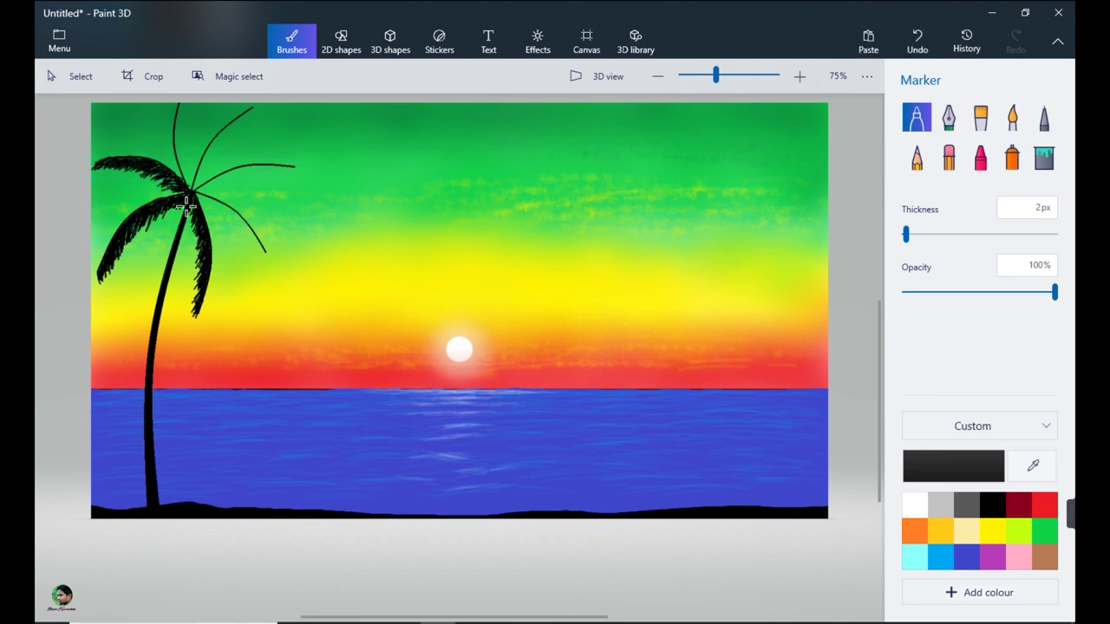
pyautogui.moveTo(200, 199)
pyautogui.mouseDown()
pyautogui.moveTo(261, 250)
pyautogui.moveTo(197, 197)
pyautogui.moveTo(233, 210)
pyautogui.moveTo(203, 196)
pyautogui.moveTo(230, 224)
pyautogui.mouseUp()
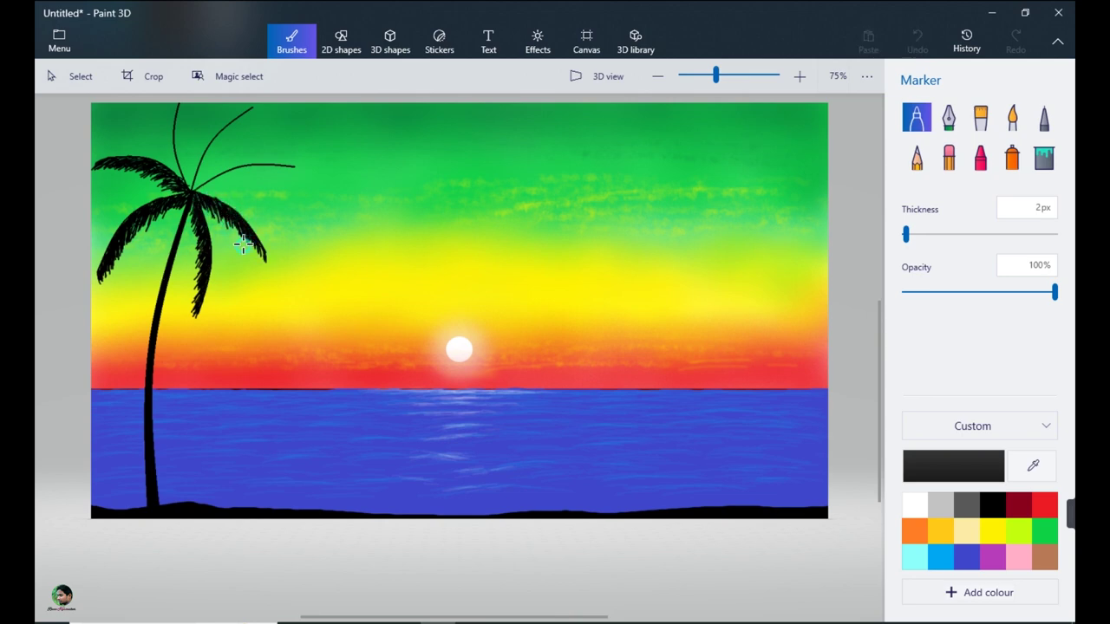
pyautogui.moveTo(221, 186)
pyautogui.mouseDown()
pyautogui.moveTo(241, 168)
pyautogui.moveTo(209, 185)
pyautogui.moveTo(303, 173)
pyautogui.moveTo(284, 165)
pyautogui.mouseUp()
pyautogui.moveTo(207, 186); pyautogui.dragTo(225, 177)
pyautogui.moveTo(295, 174)
pyautogui.mouseDown()
pyautogui.moveTo(248, 178)
pyautogui.moveTo(218, 147)
pyautogui.moveTo(230, 116)
pyautogui.moveTo(253, 109)
pyautogui.moveTo(220, 136)
pyautogui.mouseUp()
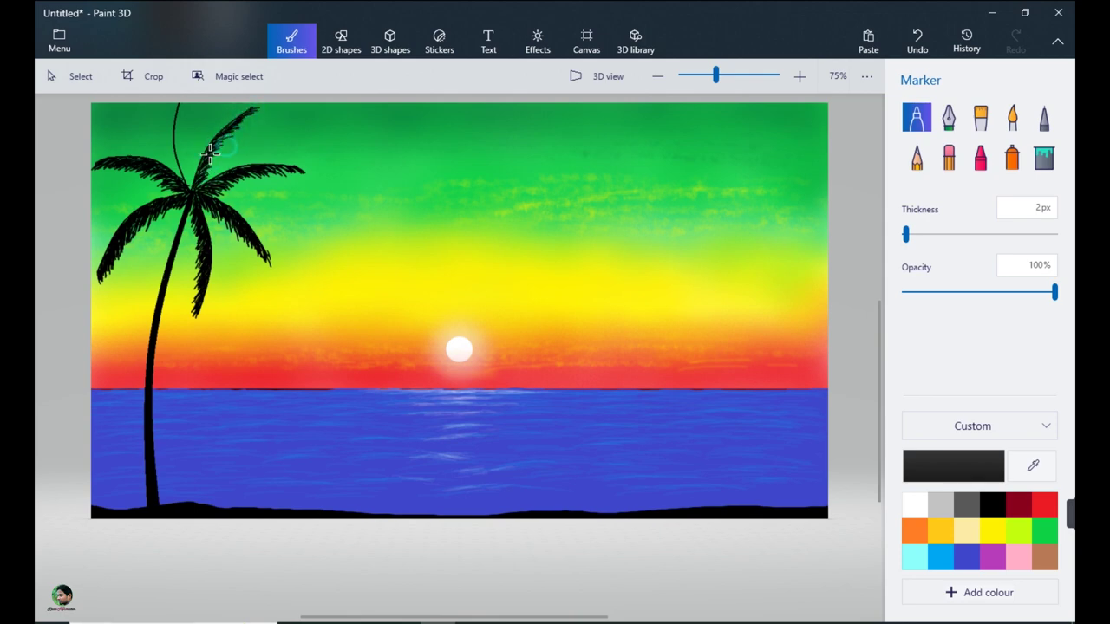
pyautogui.moveTo(205, 178)
pyautogui.mouseDown()
pyautogui.moveTo(260, 116)
pyautogui.moveTo(200, 186)
pyautogui.moveTo(225, 156)
pyautogui.mouseUp()
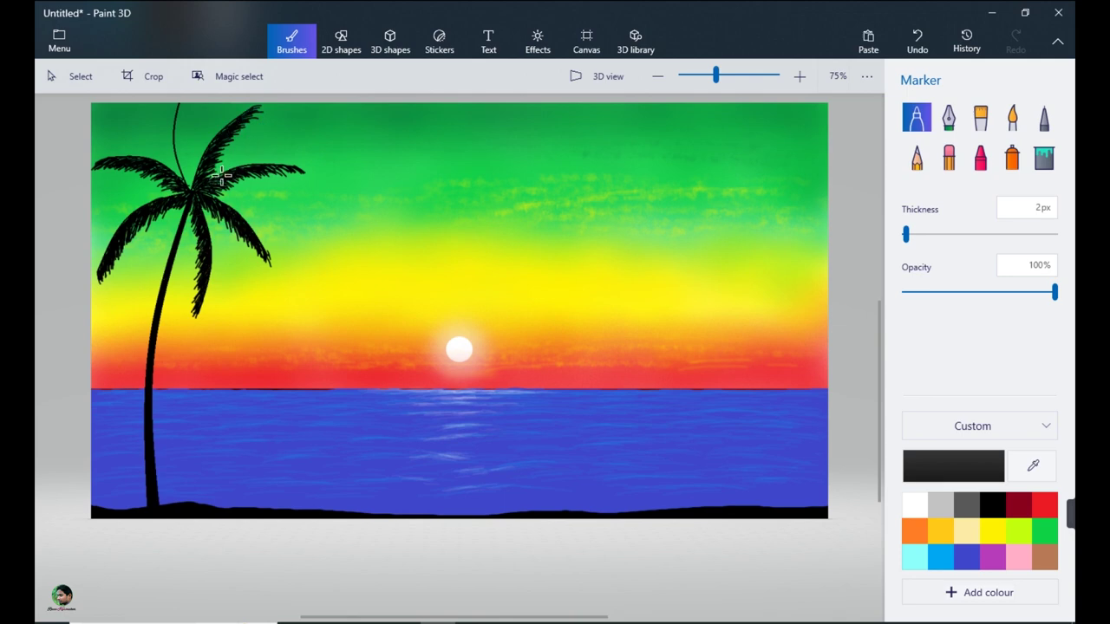
pyautogui.moveTo(184, 165)
pyautogui.mouseDown()
pyautogui.moveTo(175, 108)
pyautogui.moveTo(191, 184)
pyautogui.moveTo(185, 122)
pyautogui.moveTo(176, 164)
pyautogui.moveTo(168, 126)
pyautogui.moveTo(190, 169)
pyautogui.mouseUp()
# Outline a second tall palm trunk near the canvas's right edge with two 3-point curves leaning towards the sun.
pyautogui.click(341, 41)
pyautogui.moveTo(742, 196); pyautogui.dragTo(785, 510)
pyautogui.moveTo(801, 344); pyautogui.dragTo(783, 322)
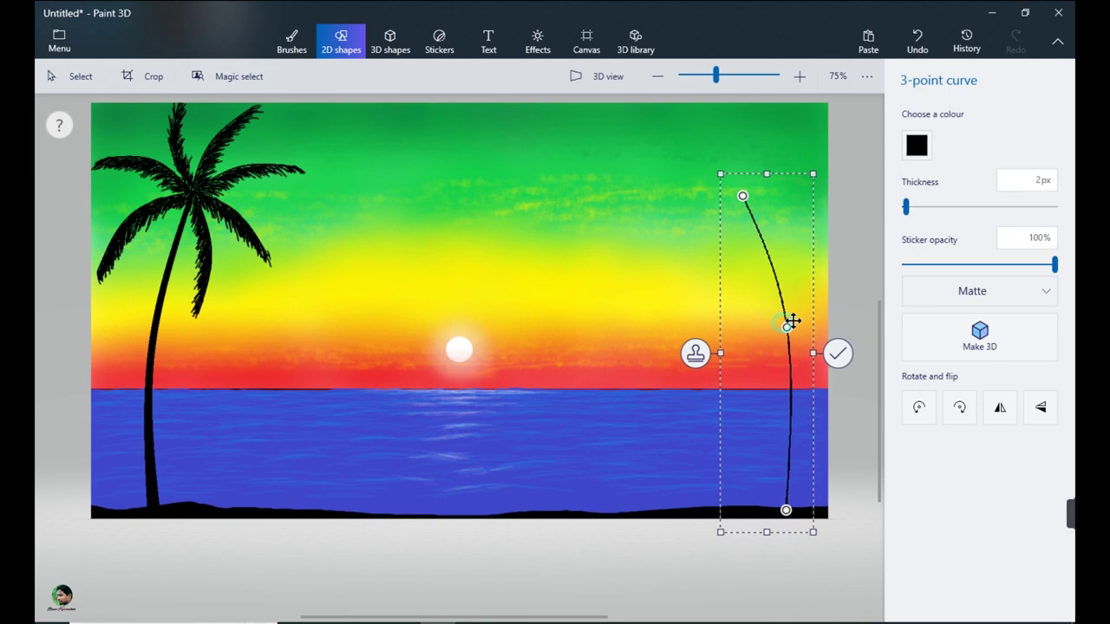
pyautogui.click(840, 353)
pyautogui.moveTo(736, 198); pyautogui.dragTo(776, 510)
pyautogui.moveTo(757, 354)
pyautogui.mouseDown()
pyautogui.moveTo(768, 305)
pyautogui.moveTo(778, 322)
pyautogui.mouseUp()
pyautogui.click(824, 353)
# Close the top of the right trunk outline and fill the trunk solid black, undoing the stray fill.
pyautogui.click(292, 41)
pyautogui.moveTo(742, 206); pyautogui.dragTo(743, 198)
pyautogui.click(1043, 157)
pyautogui.click(786, 445)
pyautogui.click(786, 364)
pyautogui.click(783, 320)
pyautogui.hotkey('ctrl', 'z')
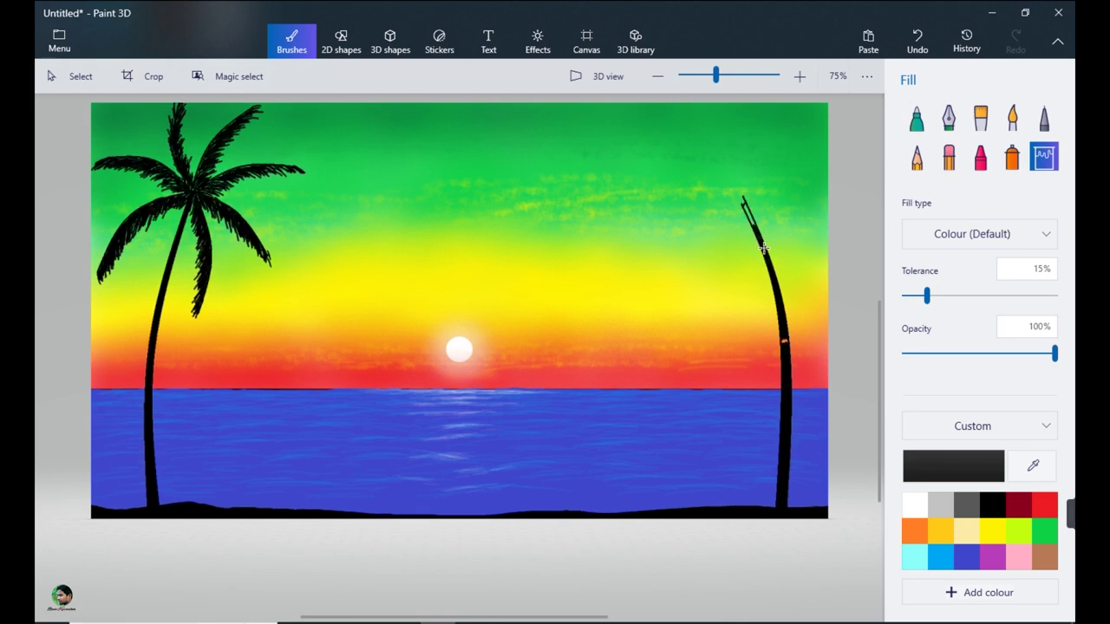
# Draw three downward-arching frond spines from the top of the right palm trunk with 3-point curves.
pyautogui.click(340, 40)
pyautogui.click(947, 134)
pyautogui.moveTo(740, 203)
pyautogui.mouseDown()
pyautogui.moveTo(707, 321)
pyautogui.moveTo(727, 324)
pyautogui.mouseUp()
pyautogui.moveTo(749, 264); pyautogui.dragTo(718, 263)
pyautogui.click(850, 183)
pyautogui.moveTo(743, 202); pyautogui.dragTo(683, 281)
pyautogui.moveTo(713, 241)
pyautogui.mouseDown()
pyautogui.moveTo(695, 225)
pyautogui.moveTo(822, 267)
pyautogui.mouseUp()
pyautogui.click(844, 208)
# Draw the right palm's five remaining frond spines, fanning upwards and sideways, with 3-point curves.
pyautogui.moveTo(782, 234)
pyautogui.mouseDown()
pyautogui.moveTo(826, 173)
pyautogui.moveTo(834, 183)
pyautogui.mouseUp()
pyautogui.click(865, 215)
pyautogui.click(863, 177)
pyautogui.moveTo(742, 202)
pyautogui.mouseDown()
pyautogui.moveTo(802, 123)
pyautogui.moveTo(736, 108)
pyautogui.moveTo(655, 142)
pyautogui.moveTo(660, 152)
pyautogui.mouseUp()
pyautogui.click(858, 148)
pyautogui.click(789, 156)
pyautogui.click(789, 179)
pyautogui.moveTo(741, 201); pyautogui.dragTo(661, 208)
pyautogui.click(859, 149)
# Add dense black leaflet strokes to the right palm's three drooping fronds with the 2 px Marker.
pyautogui.click(291, 42)
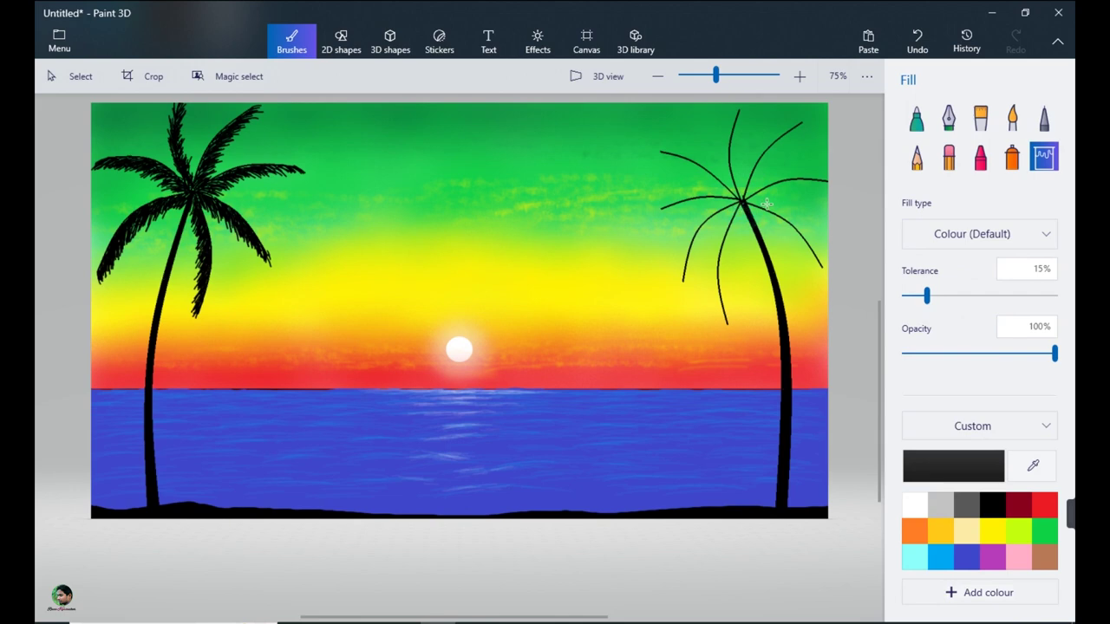
pyautogui.click(915, 117)
pyautogui.moveTo(735, 211)
pyautogui.mouseDown()
pyautogui.moveTo(726, 322)
pyautogui.moveTo(734, 217)
pyautogui.moveTo(720, 292)
pyautogui.moveTo(733, 217)
pyautogui.moveTo(719, 275)
pyautogui.mouseUp()
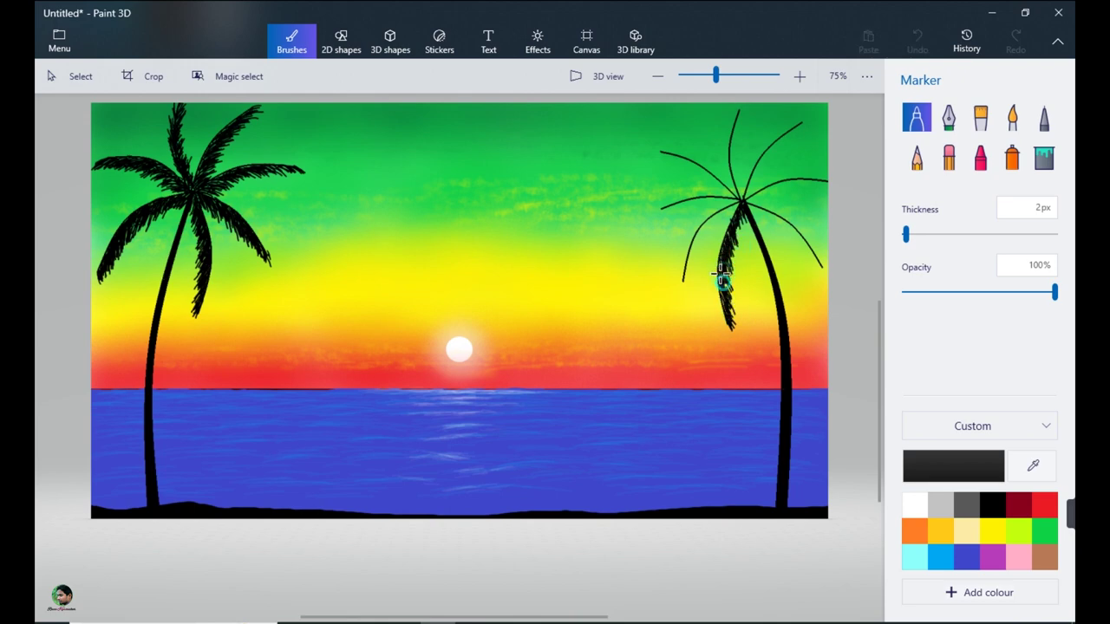
pyautogui.moveTo(720, 217)
pyautogui.mouseDown()
pyautogui.moveTo(699, 236)
pyautogui.moveTo(689, 279)
pyautogui.moveTo(719, 221)
pyautogui.mouseUp()
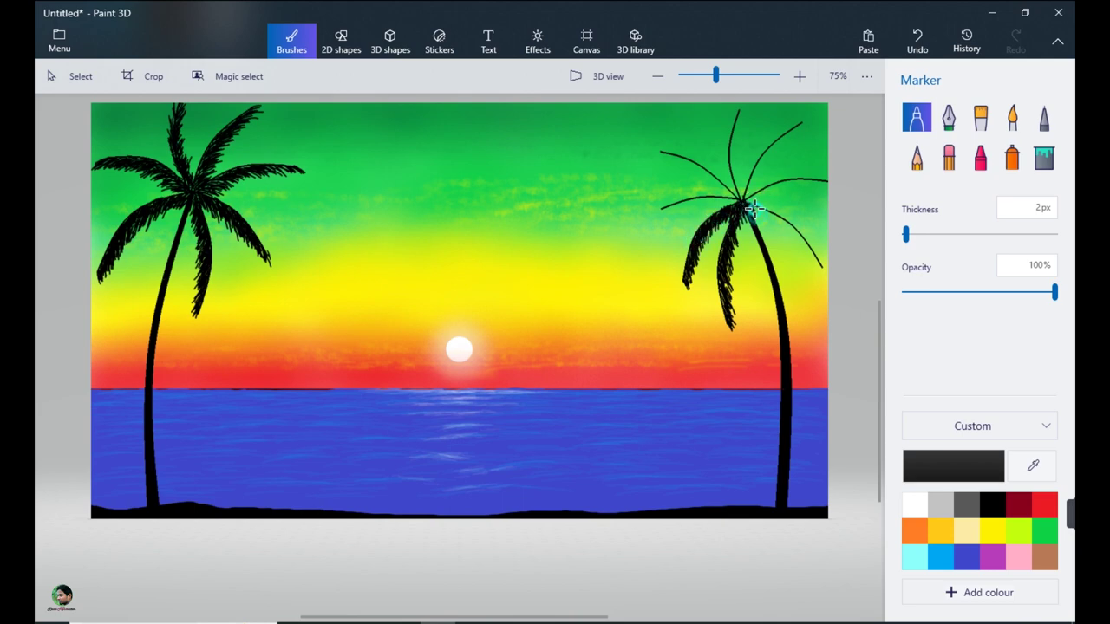
pyautogui.moveTo(787, 223); pyautogui.dragTo(816, 262)
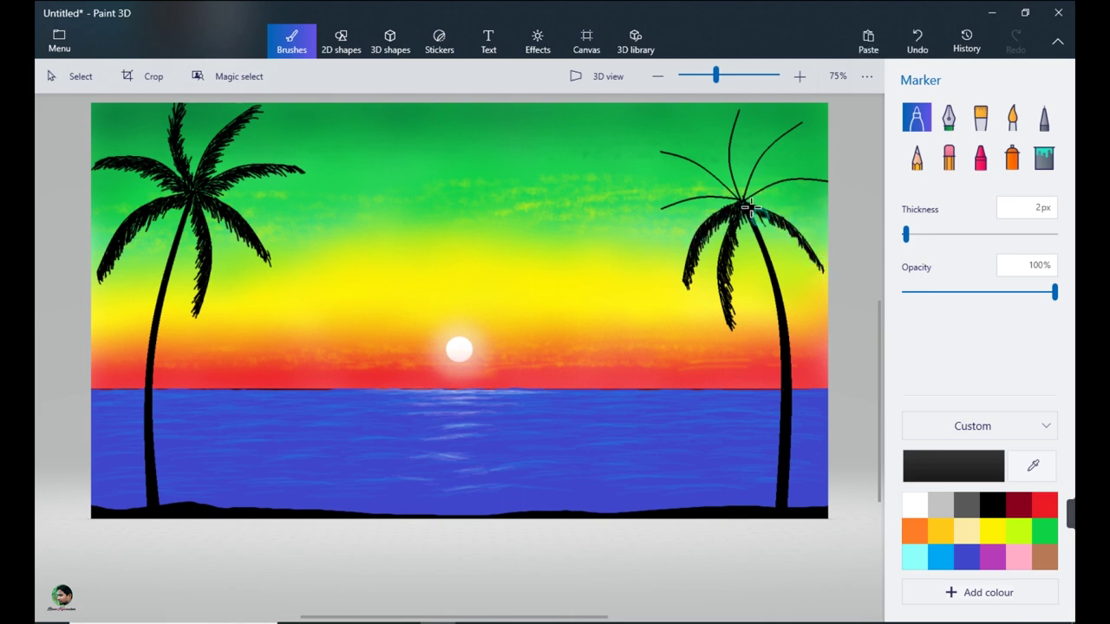
pyautogui.moveTo(747, 208); pyautogui.dragTo(819, 267)
# Add black Marker leaflets to the right palm's five upper and side fronds.
pyautogui.moveTo(729, 201); pyautogui.dragTo(716, 196)
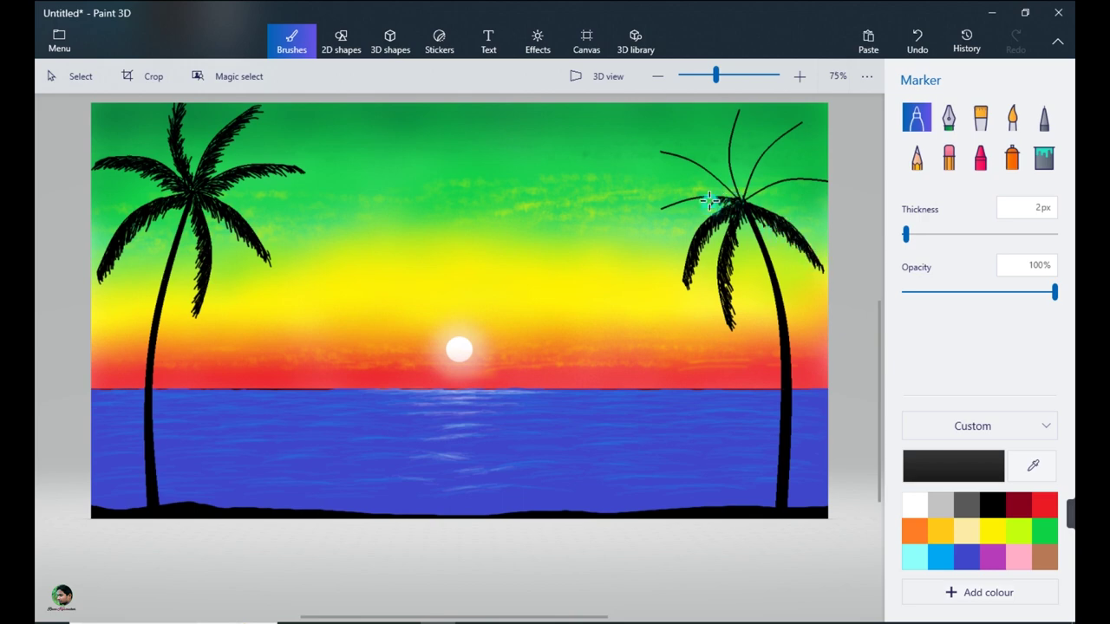
pyautogui.moveTo(650, 219); pyautogui.dragTo(647, 235)
pyautogui.moveTo(716, 199)
pyautogui.mouseDown()
pyautogui.moveTo(668, 213)
pyautogui.moveTo(807, 185)
pyautogui.moveTo(786, 186)
pyautogui.moveTo(763, 153)
pyautogui.moveTo(798, 124)
pyautogui.moveTo(753, 186)
pyautogui.moveTo(735, 173)
pyautogui.moveTo(734, 130)
pyautogui.moveTo(741, 182)
pyautogui.moveTo(737, 127)
pyautogui.mouseUp()
pyautogui.moveTo(731, 198)
pyautogui.mouseDown()
pyautogui.moveTo(663, 154)
pyautogui.moveTo(726, 194)
pyautogui.mouseUp()
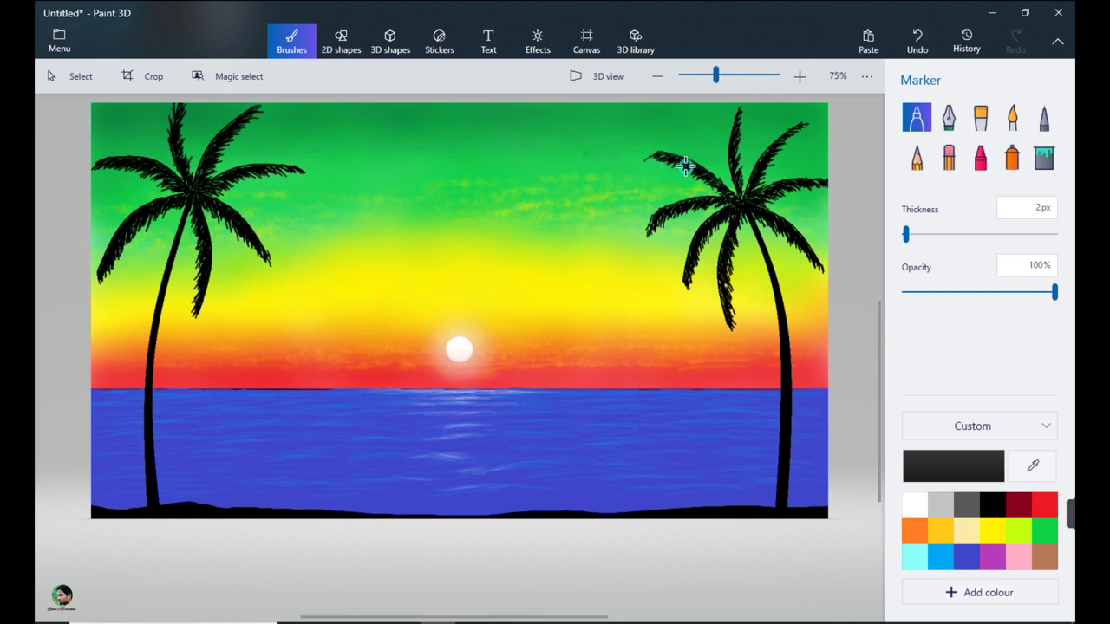
pyautogui.moveTo(652, 156); pyautogui.dragTo(668, 161)
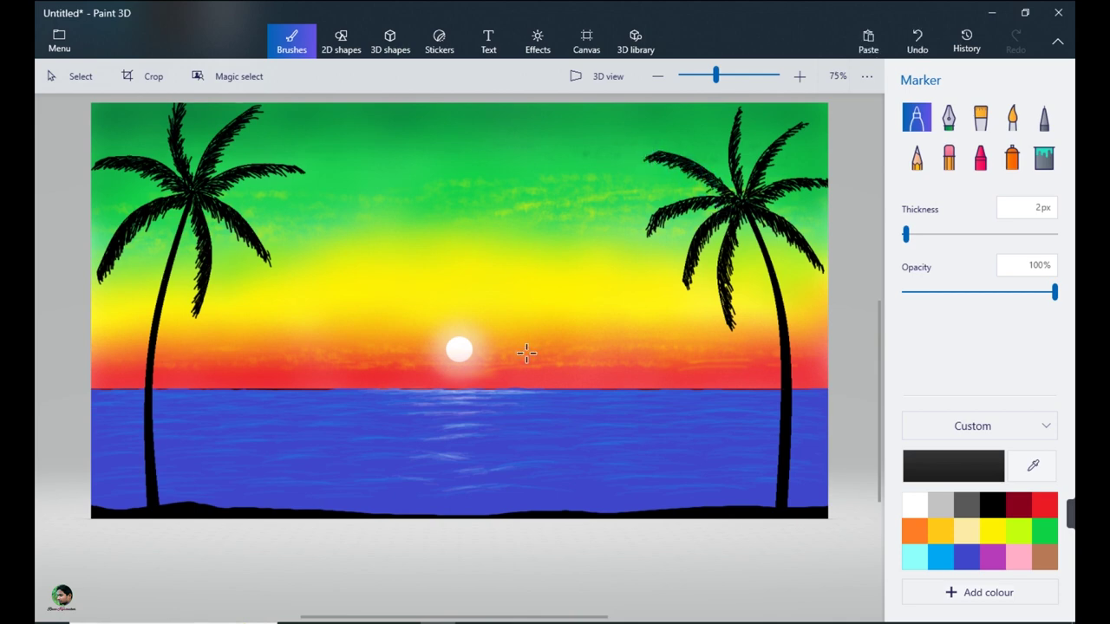
# Outline a shorter palm trunk between the left palm and the sun with two 3-point curves leaning towards the sun.
pyautogui.click(340, 41)
pyautogui.click(949, 134)
pyautogui.moveTo(338, 278); pyautogui.dragTo(278, 514)
pyautogui.moveTo(290, 368); pyautogui.dragTo(294, 384)
pyautogui.click(385, 395)
pyautogui.click(949, 134)
pyautogui.moveTo(341, 279); pyautogui.dragTo(287, 511)
pyautogui.moveTo(313, 395)
pyautogui.mouseDown()
pyautogui.moveTo(342, 401)
pyautogui.moveTo(298, 385)
pyautogui.mouseUp()
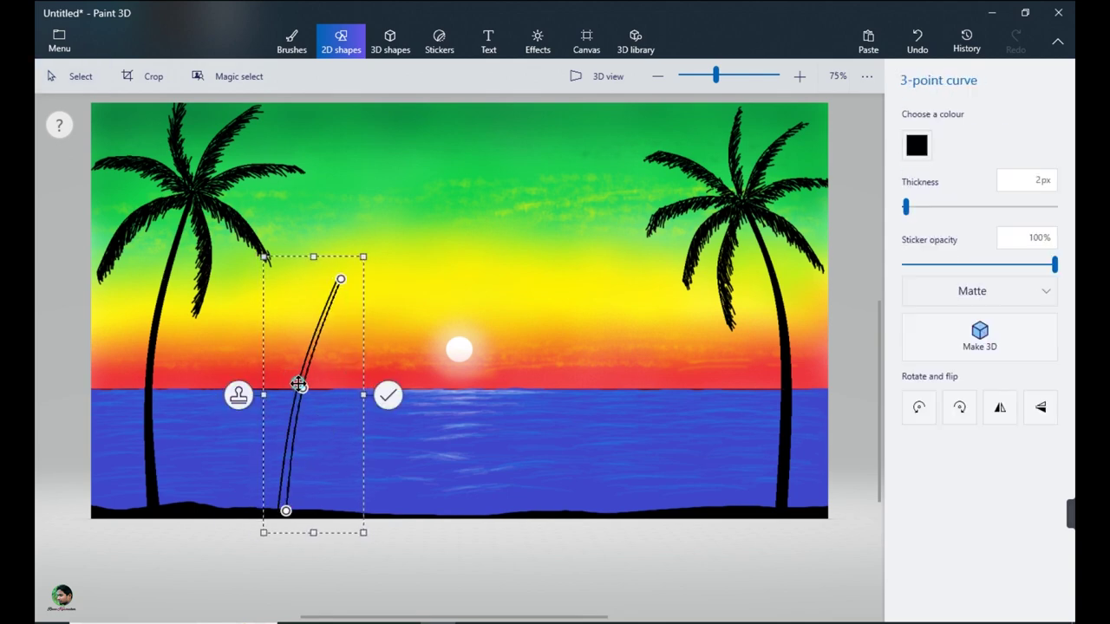
pyautogui.click(387, 395)
# Fill the shorter palm's trunk outline with solid black.
pyautogui.click(291, 41)
pyautogui.click(1044, 156)
pyautogui.click(292, 415)
pyautogui.click(318, 328)
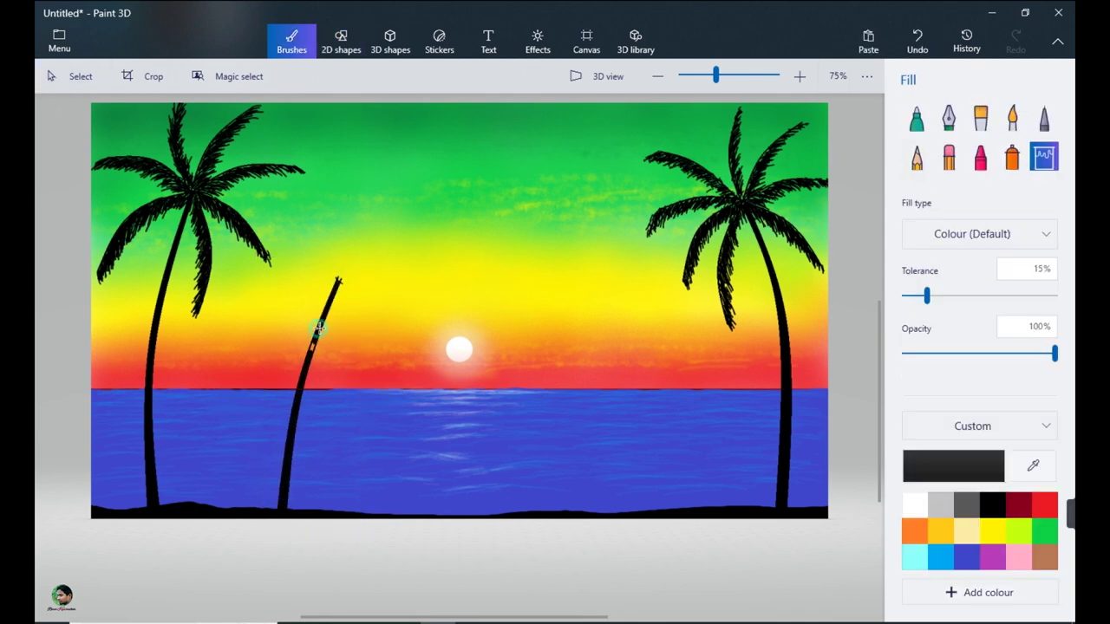
# Draw seven curved frond spines radiating from the top of the shorter palm's trunk with 3-point curves.
pyautogui.click(341, 40)
pyautogui.click(401, 243)
pyautogui.click(947, 133)
pyautogui.moveTo(339, 279); pyautogui.dragTo(399, 321)
pyautogui.moveTo(369, 300); pyautogui.dragTo(416, 260)
pyautogui.click(434, 238)
pyautogui.click(946, 133)
pyautogui.moveTo(378, 270)
pyautogui.mouseDown()
pyautogui.moveTo(390, 212)
pyautogui.moveTo(356, 237)
pyautogui.mouseUp()
pyautogui.click(946, 131)
pyautogui.click(438, 245)
pyautogui.click(946, 133)
pyautogui.moveTo(339, 279)
pyautogui.mouseDown()
pyautogui.moveTo(280, 340)
pyautogui.moveTo(301, 300)
pyautogui.moveTo(263, 294)
pyautogui.moveTo(293, 270)
pyautogui.mouseUp()
pyautogui.click(383, 310)
pyautogui.click(947, 139)
pyautogui.click(381, 285)
pyautogui.click(947, 134)
pyautogui.moveTo(295, 222); pyautogui.dragTo(325, 244)
pyautogui.click(383, 251)
# Add black leaflet strokes along all seven fronds of the shorter palm with the 2 px Marker.
pyautogui.click(298, 47)
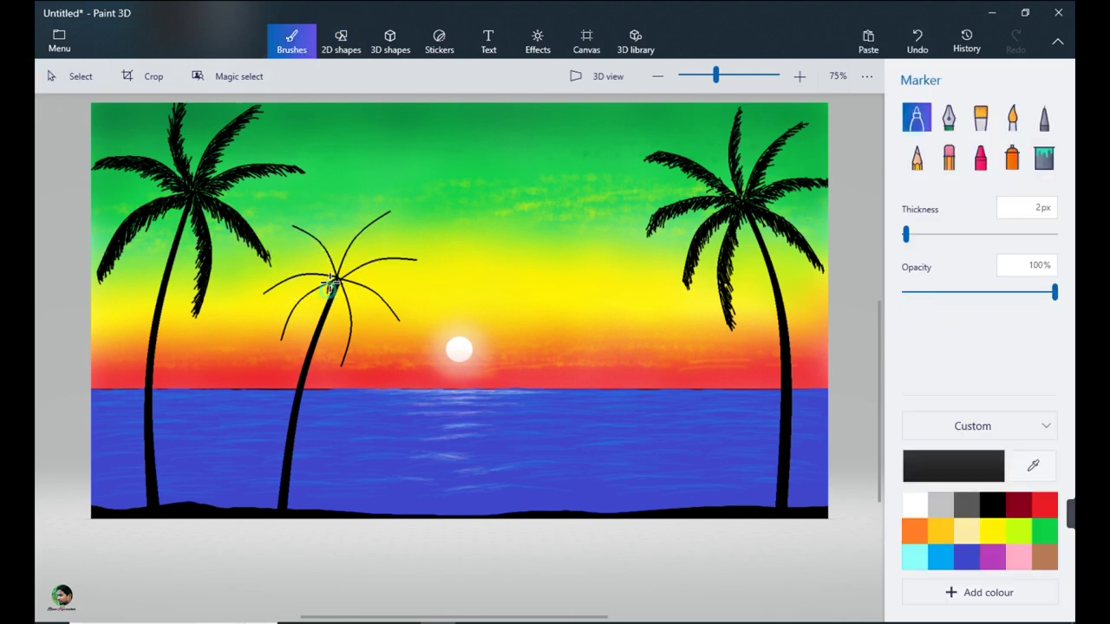
pyautogui.moveTo(307, 295)
pyautogui.mouseDown()
pyautogui.moveTo(287, 337)
pyautogui.moveTo(321, 287)
pyautogui.mouseUp()
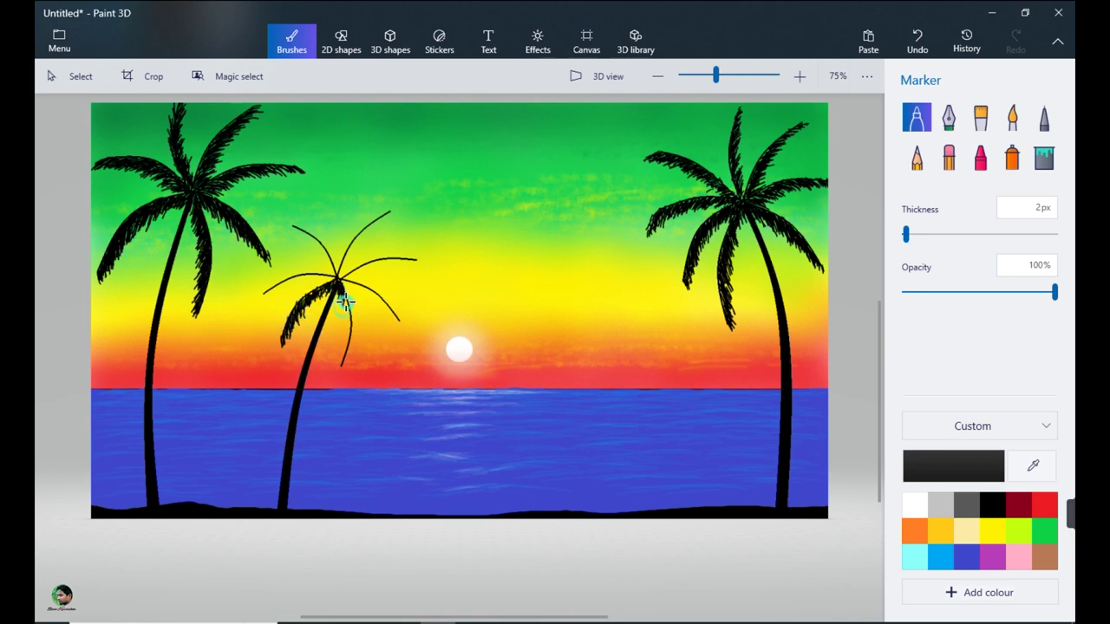
pyautogui.moveTo(346, 320)
pyautogui.mouseDown()
pyautogui.moveTo(340, 360)
pyautogui.moveTo(331, 265)
pyautogui.moveTo(331, 277)
pyautogui.moveTo(307, 275)
pyautogui.moveTo(260, 303)
pyautogui.moveTo(312, 275)
pyautogui.moveTo(276, 294)
pyautogui.moveTo(315, 275)
pyautogui.moveTo(317, 285)
pyautogui.moveTo(282, 287)
pyautogui.moveTo(358, 290)
pyautogui.mouseUp()
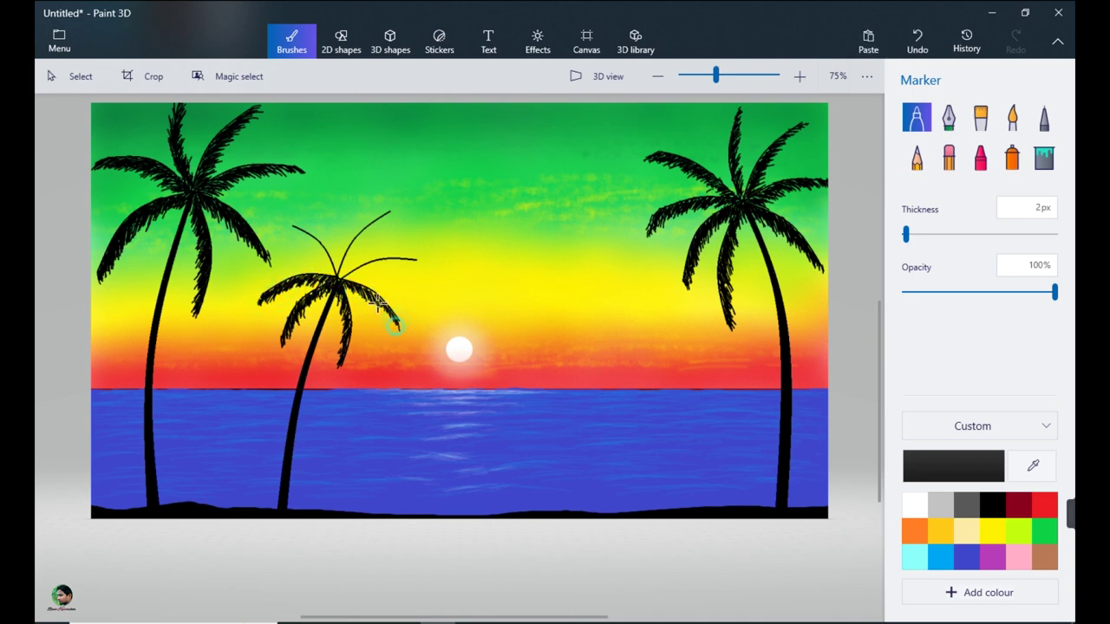
pyautogui.moveTo(391, 318)
pyautogui.mouseDown()
pyautogui.moveTo(375, 295)
pyautogui.moveTo(386, 304)
pyautogui.moveTo(345, 290)
pyautogui.moveTo(374, 300)
pyautogui.moveTo(346, 282)
pyautogui.moveTo(375, 260)
pyautogui.moveTo(417, 263)
pyautogui.moveTo(375, 264)
pyautogui.moveTo(346, 281)
pyautogui.moveTo(407, 261)
pyautogui.mouseUp()
pyautogui.moveTo(342, 272); pyautogui.dragTo(372, 228)
pyautogui.moveTo(350, 265); pyautogui.dragTo(346, 271)
pyautogui.moveTo(335, 273)
pyautogui.mouseDown()
pyautogui.moveTo(291, 228)
pyautogui.moveTo(336, 274)
pyautogui.mouseUp()
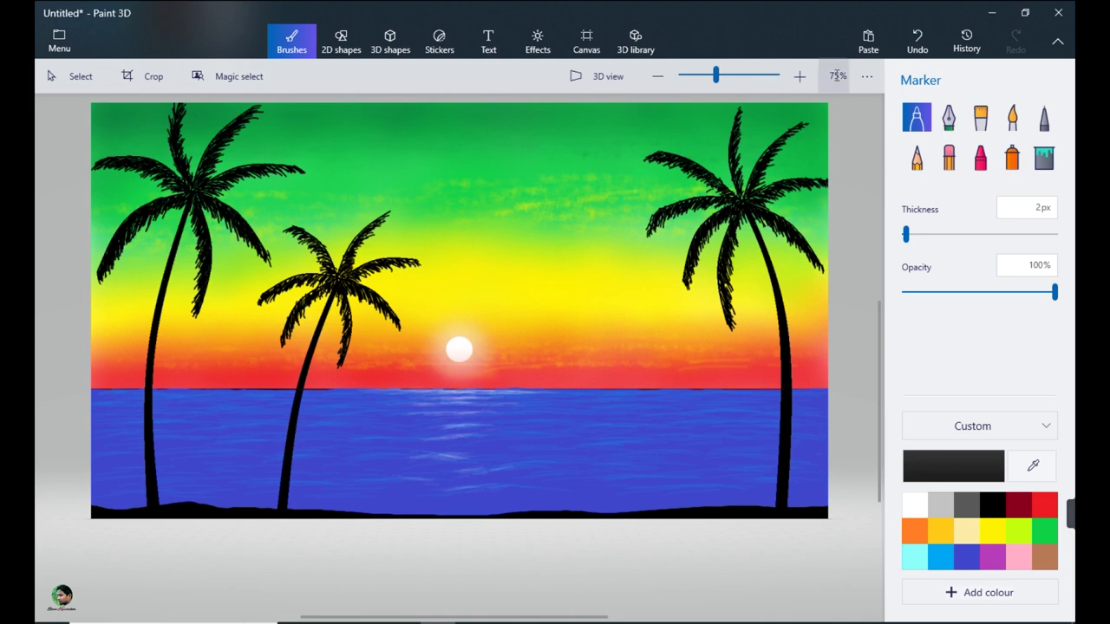
# Outline a short palm trunk between the sun and the right palm with two 3-point curves leaning towards the sun.
pyautogui.click(341, 40)
pyautogui.click(948, 134)
pyautogui.moveTo(577, 312)
pyautogui.mouseDown()
pyautogui.moveTo(642, 510)
pyautogui.moveTo(627, 515)
pyautogui.mouseUp()
pyautogui.moveTo(626, 405); pyautogui.dragTo(605, 405)
pyautogui.moveTo(577, 313); pyautogui.dragTo(602, 306)
pyautogui.moveTo(611, 407); pyautogui.dragTo(630, 401)
pyautogui.click(867, 277)
pyautogui.moveTo(596, 307); pyautogui.dragTo(621, 513)
pyautogui.moveTo(609, 410)
pyautogui.mouseDown()
pyautogui.moveTo(634, 405)
pyautogui.moveTo(618, 386)
pyautogui.moveTo(624, 395)
pyautogui.mouseUp()
pyautogui.moveTo(597, 310); pyautogui.dragTo(602, 316)
pyautogui.moveTo(624, 396); pyautogui.dragTo(626, 401)
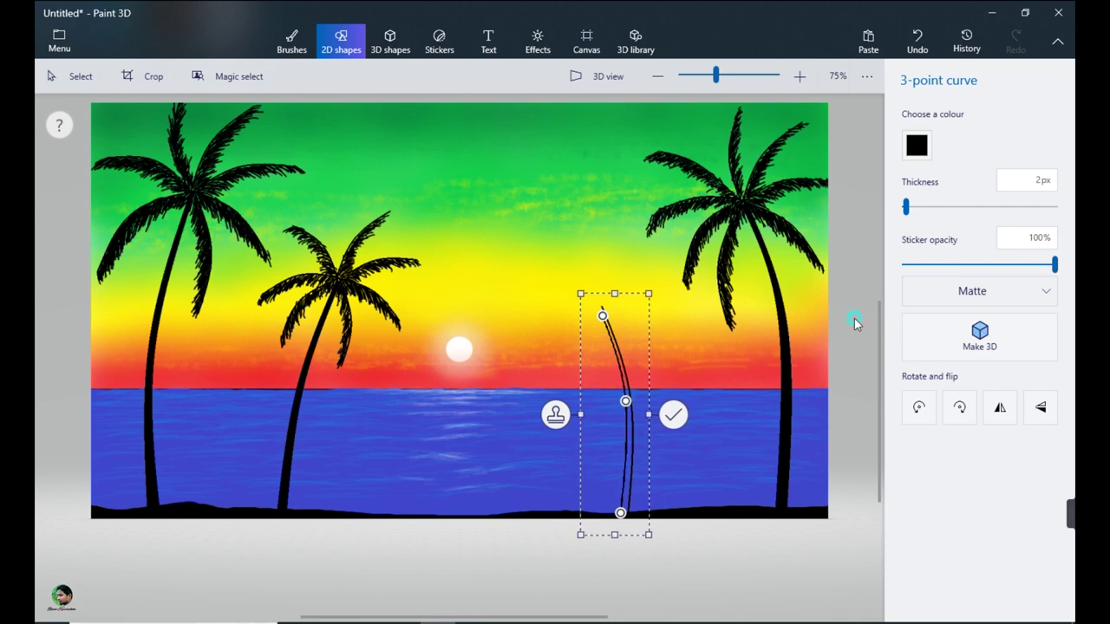
# Fill the new short palm's trunk outline with solid black.
pyautogui.click(292, 41)
pyautogui.click(1043, 156)
pyautogui.click(629, 433)
# Draw seven curved frond spines radiating from the top of the new short palm's trunk with 3-point curves.
pyautogui.click(341, 40)
pyautogui.click(948, 135)
pyautogui.moveTo(603, 315)
pyautogui.mouseDown()
pyautogui.moveTo(665, 367)
pyautogui.moveTo(657, 372)
pyautogui.moveTo(672, 308)
pyautogui.moveTo(648, 261)
pyautogui.mouseUp()
pyautogui.click(854, 277)
pyautogui.click(948, 139)
pyautogui.click(854, 260)
pyautogui.click(948, 135)
pyautogui.click(854, 234)
pyautogui.click(949, 135)
pyautogui.moveTo(604, 315); pyautogui.dragTo(600, 241)
pyautogui.click(854, 223)
pyautogui.click(949, 135)
pyautogui.moveTo(595, 388); pyautogui.dragTo(596, 386)
pyautogui.moveTo(609, 349)
pyautogui.mouseDown()
pyautogui.moveTo(563, 361)
pyautogui.moveTo(577, 332)
pyautogui.moveTo(553, 318)
pyautogui.mouseUp()
pyautogui.click(848, 260)
pyautogui.click(949, 134)
pyautogui.click(848, 251)
pyautogui.click(948, 135)
pyautogui.moveTo(579, 321); pyautogui.dragTo(573, 304)
pyautogui.click(843, 295)
# Add black leaflet strokes along all seven frond spines of the new short palm with the 2 px Marker.
pyautogui.click(291, 41)
pyautogui.click(917, 118)
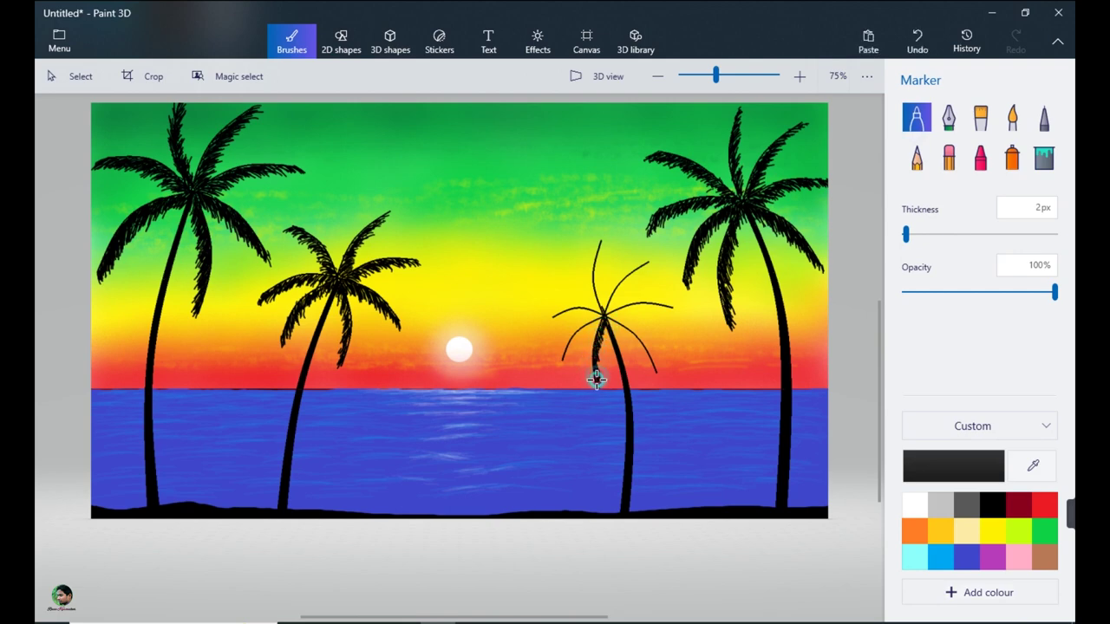
pyautogui.moveTo(568, 350); pyautogui.dragTo(561, 365)
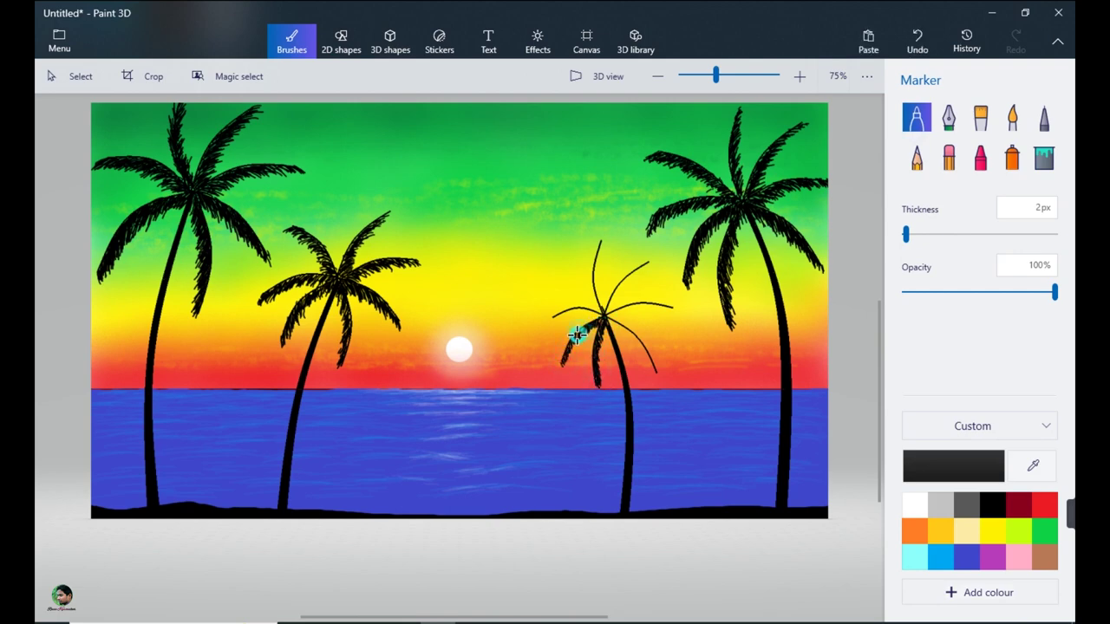
pyautogui.moveTo(609, 321); pyautogui.dragTo(646, 356)
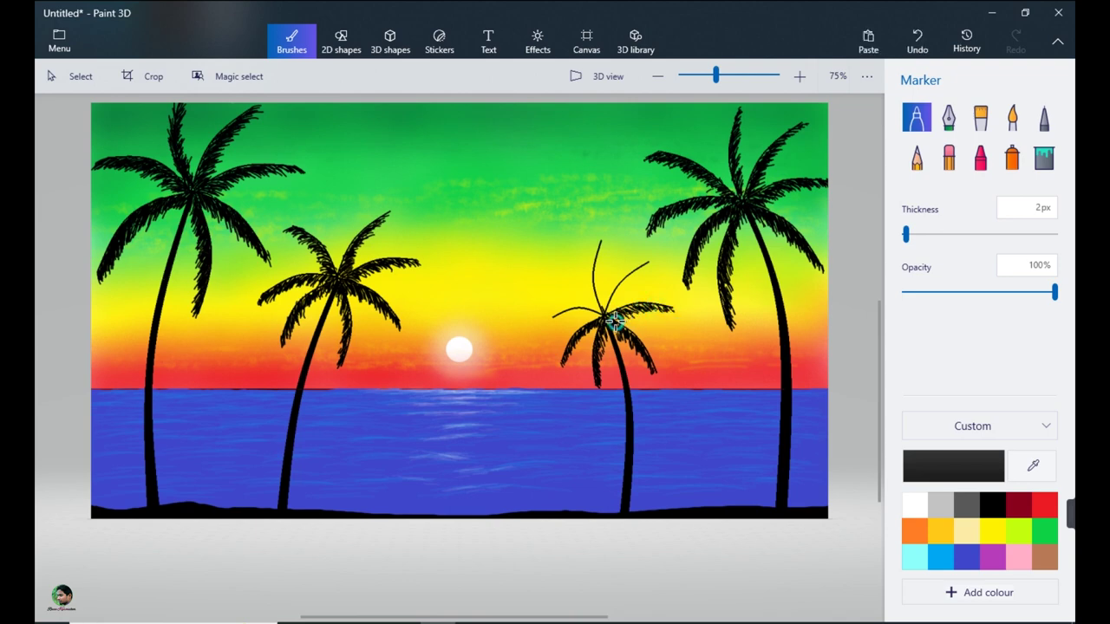
pyautogui.moveTo(587, 315)
pyautogui.mouseDown()
pyautogui.moveTo(550, 318)
pyautogui.moveTo(541, 331)
pyautogui.moveTo(612, 309)
pyautogui.moveTo(643, 269)
pyautogui.mouseUp()
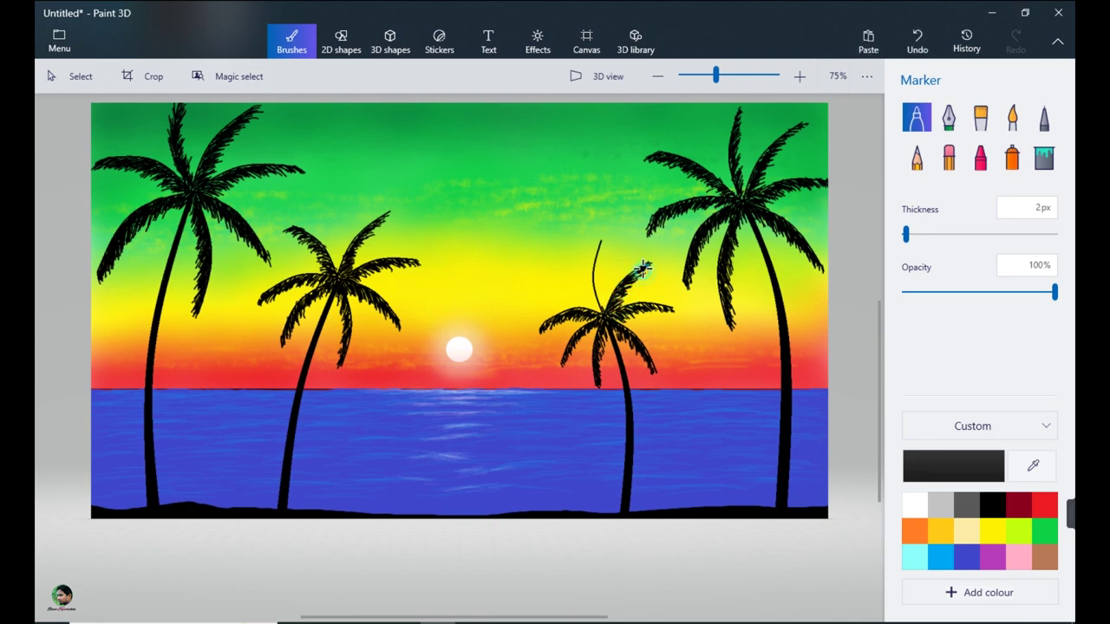
pyautogui.moveTo(601, 306)
pyautogui.mouseDown()
pyautogui.moveTo(605, 240)
pyautogui.moveTo(604, 308)
pyautogui.moveTo(593, 256)
pyautogui.moveTo(564, 311)
pyautogui.mouseUp()
pyautogui.moveTo(637, 308)
pyautogui.mouseDown()
pyautogui.moveTo(674, 309)
pyautogui.moveTo(574, 321)
pyautogui.mouseUp()
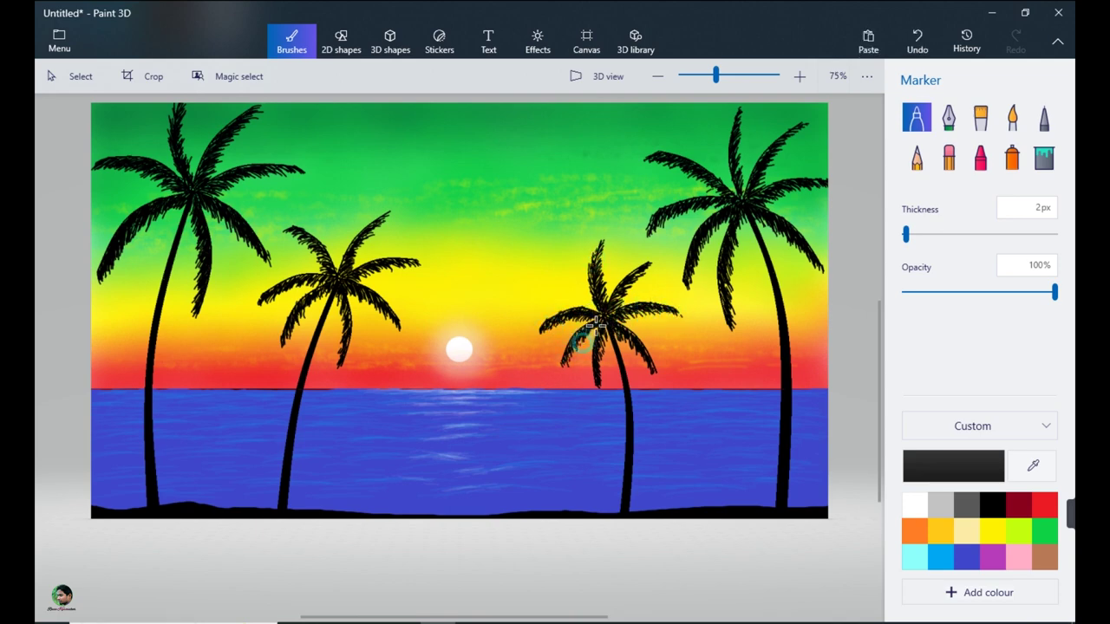
# Draw short black grass blades along the whole shoreline with the Marker at 1 px, with taller tufts around the two left palms' bases.
pyautogui.moveTo(907, 235); pyautogui.dragTo(903, 236)
pyautogui.moveTo(101, 512); pyautogui.dragTo(102, 500)
pyautogui.moveTo(133, 512)
pyautogui.mouseDown()
pyautogui.moveTo(171, 492)
pyautogui.moveTo(158, 508)
pyautogui.moveTo(175, 496)
pyautogui.moveTo(188, 496)
pyautogui.moveTo(175, 506)
pyautogui.moveTo(200, 504)
pyautogui.moveTo(161, 505)
pyautogui.moveTo(246, 501)
pyautogui.mouseUp()
pyautogui.moveTo(266, 511)
pyautogui.mouseDown()
pyautogui.moveTo(240, 508)
pyautogui.moveTo(294, 495)
pyautogui.moveTo(292, 508)
pyautogui.moveTo(512, 512)
pyautogui.moveTo(473, 514)
pyautogui.mouseUp()
pyautogui.moveTo(548, 510)
pyautogui.mouseDown()
pyautogui.moveTo(525, 512)
pyautogui.moveTo(825, 503)
pyautogui.moveTo(809, 509)
pyautogui.mouseUp()
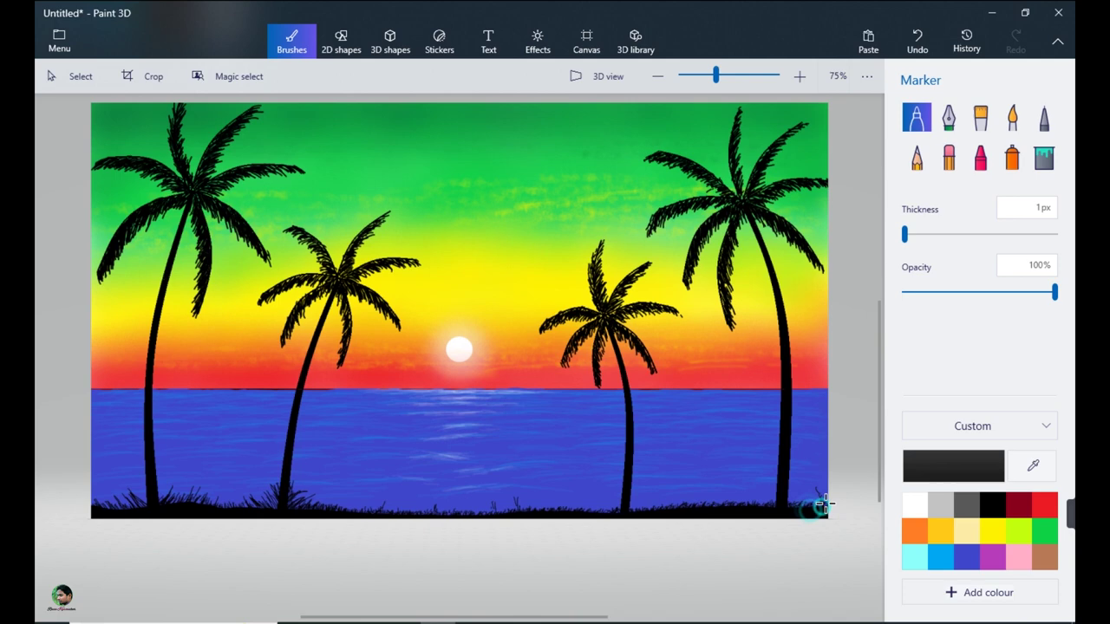
pyautogui.moveTo(100, 507)
pyautogui.mouseDown()
pyautogui.moveTo(152, 506)
pyautogui.moveTo(93, 505)
pyautogui.moveTo(408, 502)
pyautogui.moveTo(465, 519)
pyautogui.moveTo(450, 509)
pyautogui.moveTo(520, 499)
pyautogui.mouseUp()
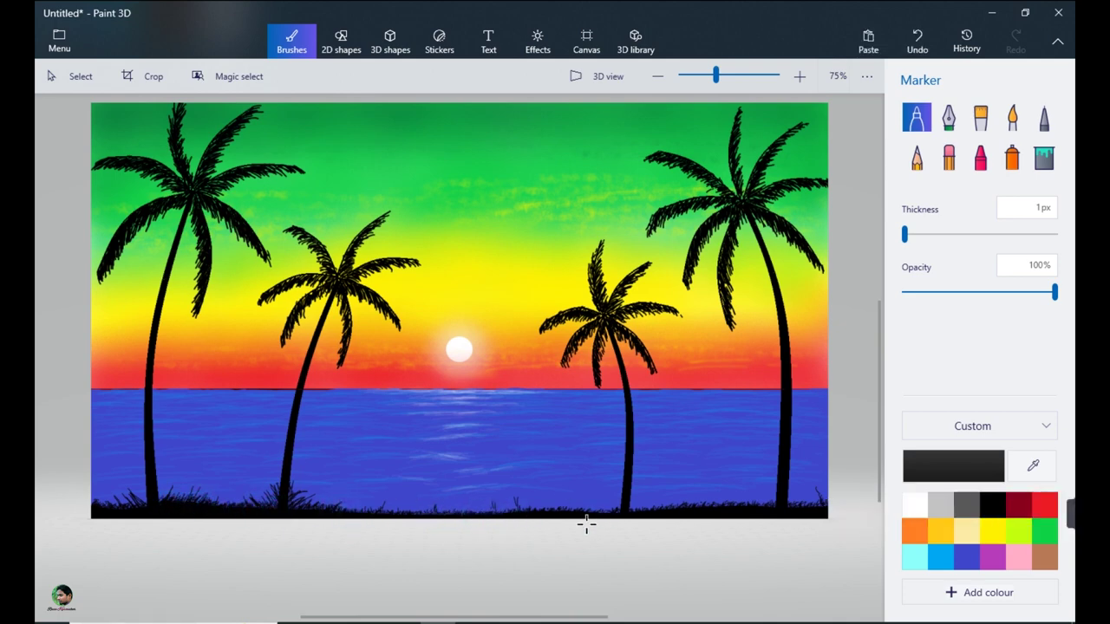
# Draw thin, branching black twigs rising from the grass near both ends of the shore with the 1 px Marker.
pyautogui.moveTo(95, 510); pyautogui.dragTo(103, 479)
pyautogui.moveTo(101, 507); pyautogui.dragTo(99, 494)
pyautogui.moveTo(222, 512)
pyautogui.mouseDown()
pyautogui.moveTo(213, 463)
pyautogui.moveTo(222, 472)
pyautogui.moveTo(212, 509)
pyautogui.moveTo(181, 471)
pyautogui.mouseUp()
pyautogui.moveTo(726, 468)
pyautogui.mouseDown()
pyautogui.moveTo(728, 501)
pyautogui.moveTo(762, 496)
pyautogui.mouseUp()
pyautogui.moveTo(815, 462); pyautogui.dragTo(820, 501)
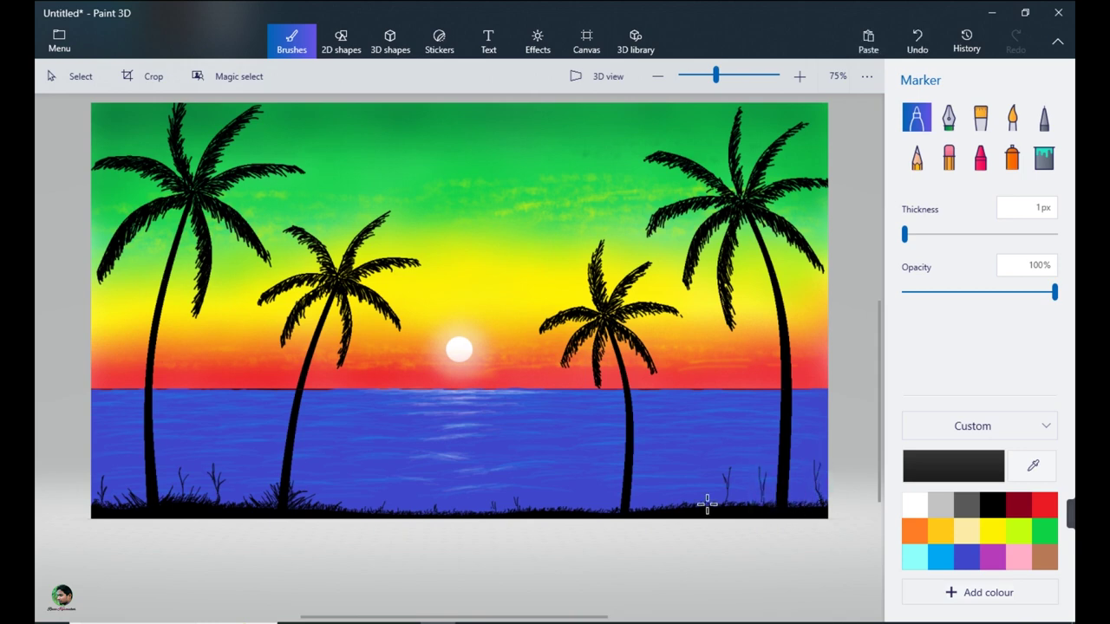
pyautogui.moveTo(705, 491); pyautogui.dragTo(708, 503)
pyautogui.moveTo(656, 477); pyautogui.dragTo(659, 507)
pyautogui.moveTo(125, 498); pyautogui.dragTo(132, 466)
# Sample the sky's green, adjust it to dark green, and darken the sky's top edge and upper corners with the 156 px, 4% opacity Spray can.
pyautogui.click(1012, 158)
pyautogui.click(1032, 464)
pyautogui.click(809, 108)
pyautogui.click(953, 466)
pyautogui.click(611, 314)
pyautogui.click(478, 464)
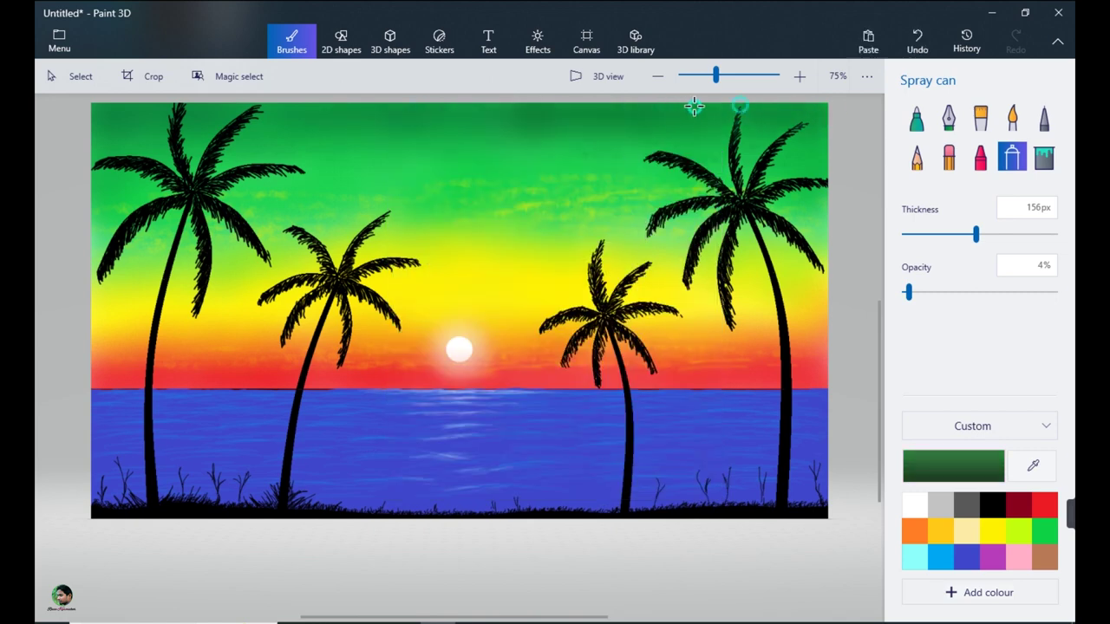
pyautogui.moveTo(109, 111); pyautogui.dragTo(783, 108)
pyautogui.moveTo(818, 150)
pyautogui.mouseDown()
pyautogui.moveTo(793, 168)
pyautogui.moveTo(807, 160)
pyautogui.mouseUp()
pyautogui.moveTo(171, 134); pyautogui.dragTo(229, 138)
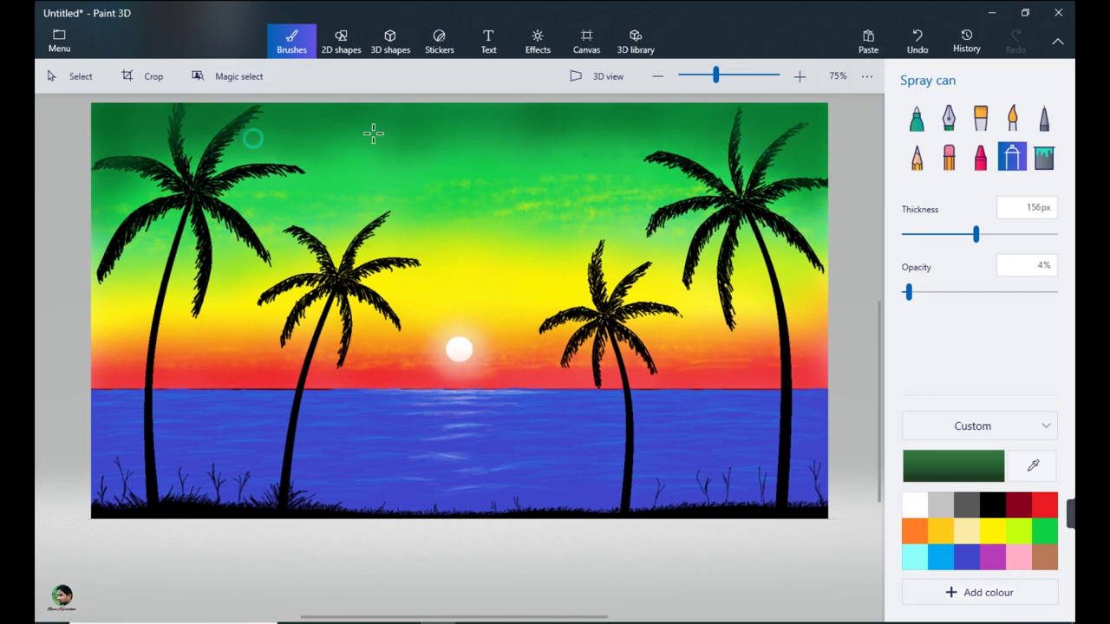
# Sign the artist's name in dark green with the 1 px Pixel pen on the black shore in the painting's lower right corner.
pyautogui.click(1044, 118)
pyautogui.click(800, 76)
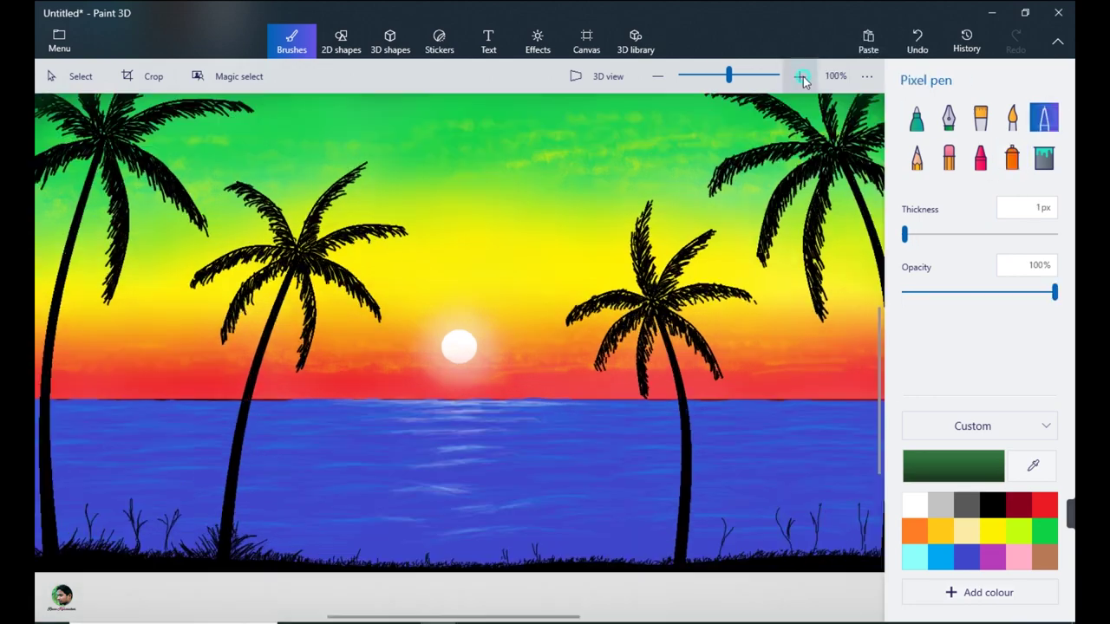
pyautogui.moveTo(688, 426); pyautogui.dragTo(752, 415)
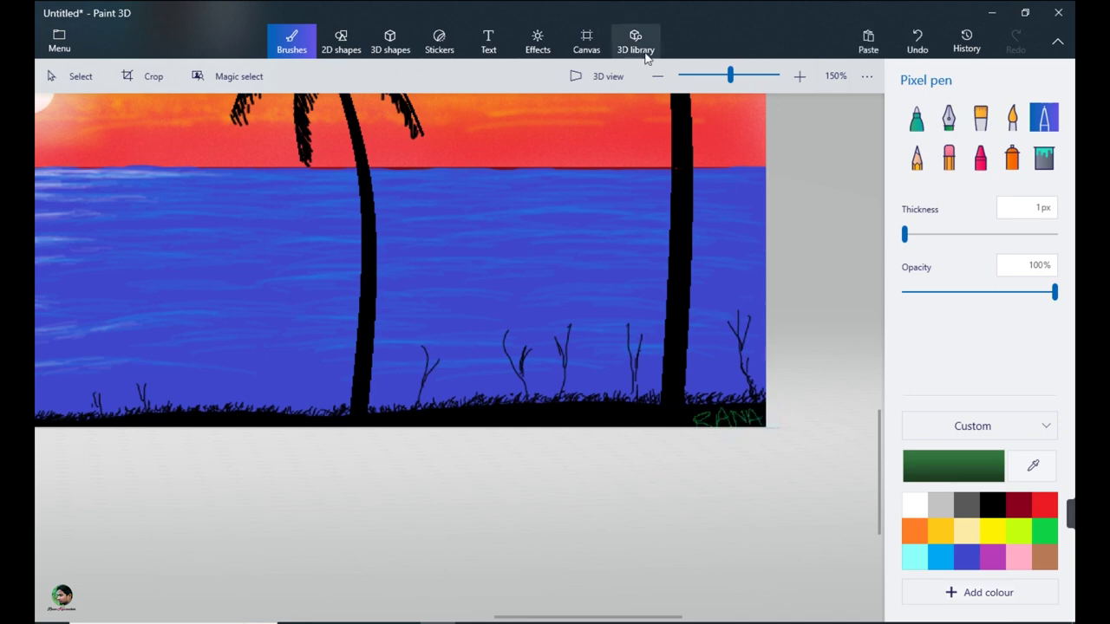
# Touch up the fronds of the two palms to the right of the sun with black 1 px Pixel pen strokes.
pyautogui.click(657, 76)
pyautogui.moveTo(879, 420); pyautogui.dragTo(896, 294)
pyautogui.moveTo(708, 616); pyautogui.dragTo(528, 607)
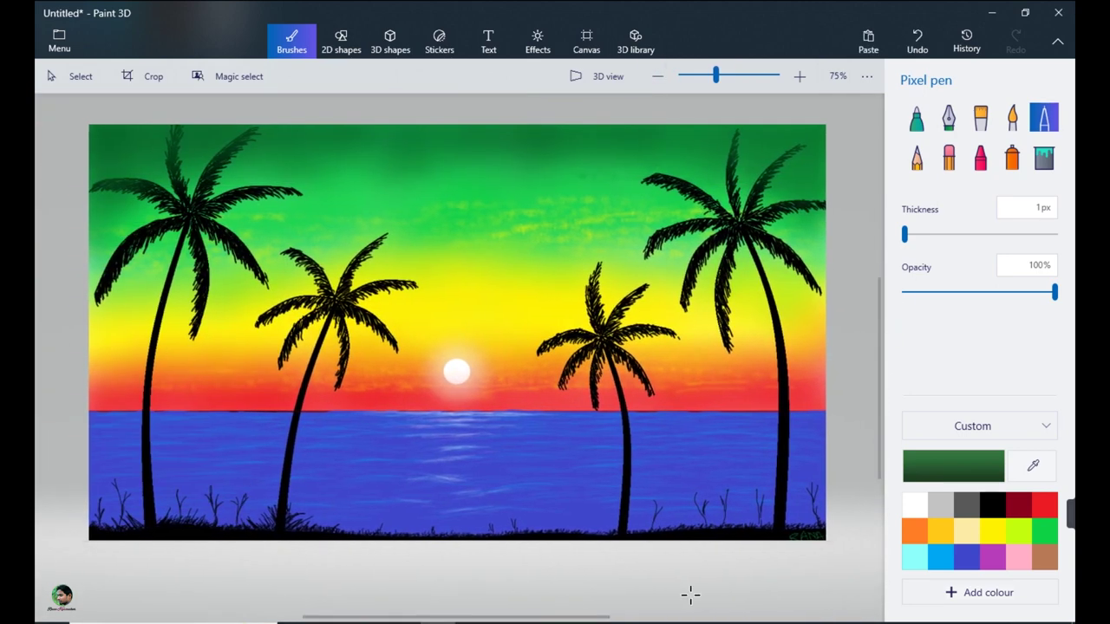
pyautogui.click(992, 506)
pyautogui.moveTo(730, 218); pyautogui.dragTo(647, 181)
pyautogui.moveTo(669, 187); pyautogui.dragTo(691, 198)
pyautogui.moveTo(581, 354)
pyautogui.mouseDown()
pyautogui.moveTo(573, 362)
pyautogui.moveTo(590, 332)
pyautogui.mouseUp()
pyautogui.moveTo(545, 345); pyautogui.dragTo(592, 332)
pyautogui.moveTo(649, 285); pyautogui.dragTo(620, 318)
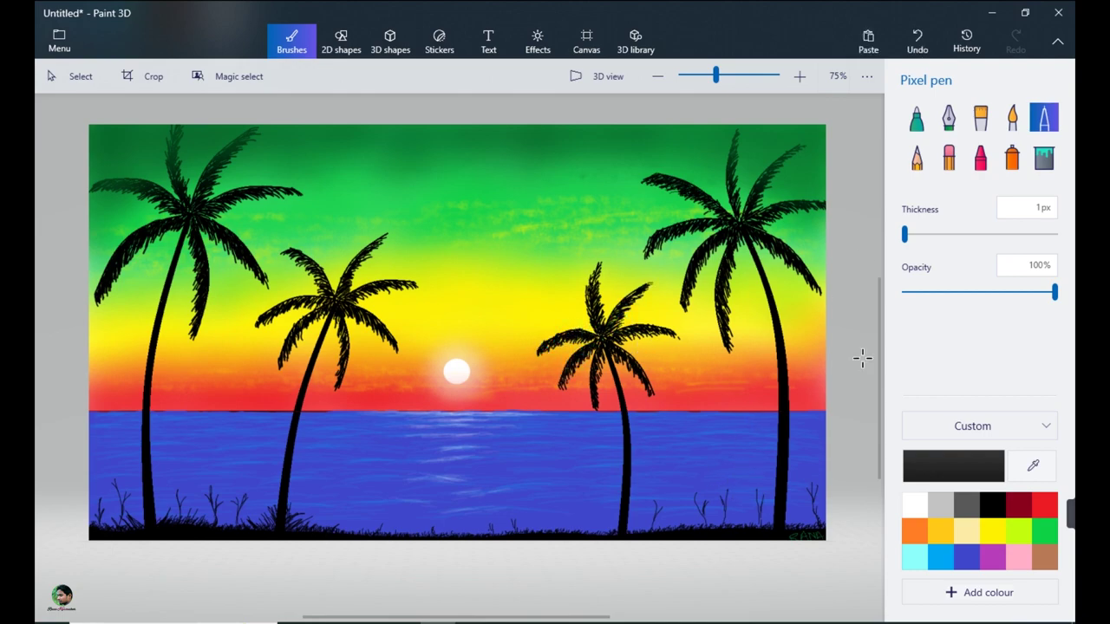